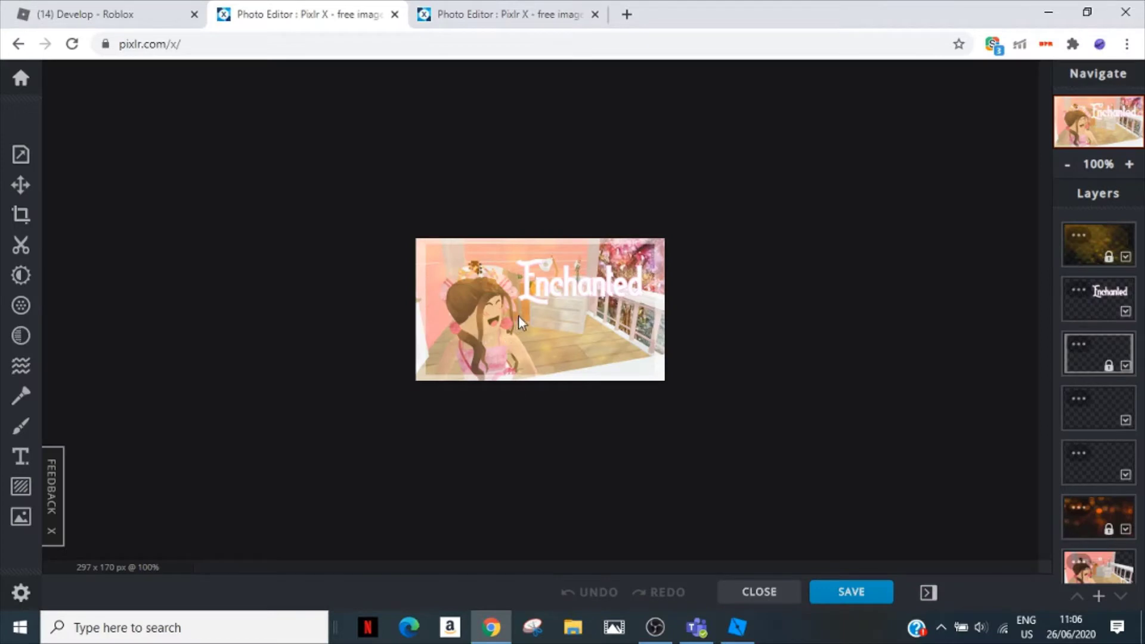
- View the Enchanted and Rainy day thumbnail projects in Pixlr X, then switch to Roblox Studio
scroll(691, 331, "up", 1)
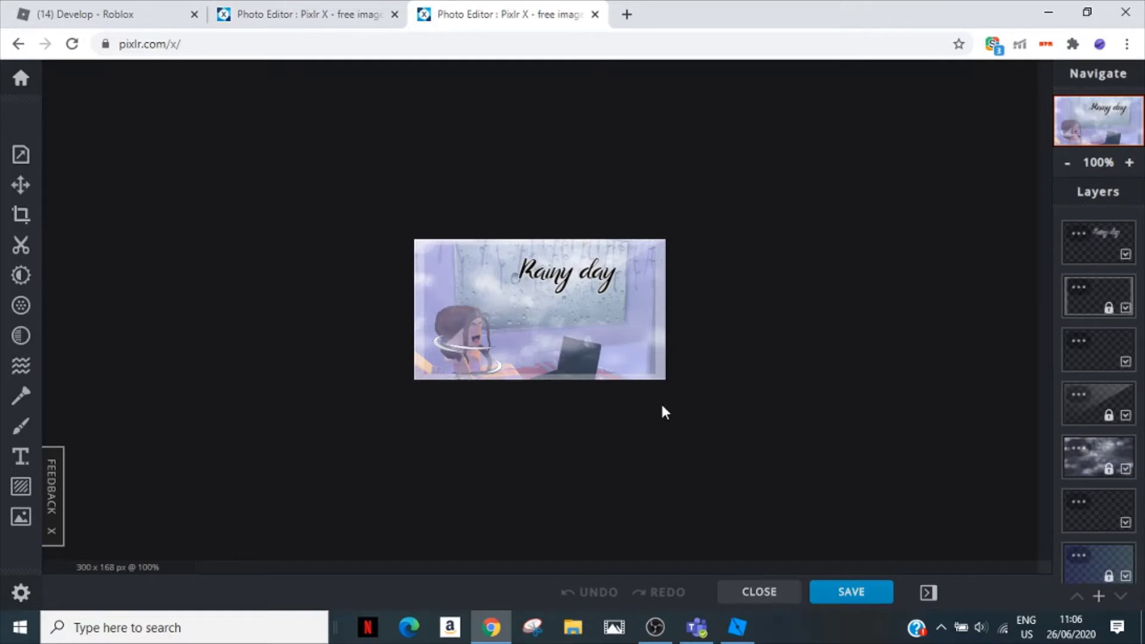
scroll(677, 441, "up", 1)
scroll(727, 417, "down", 1)
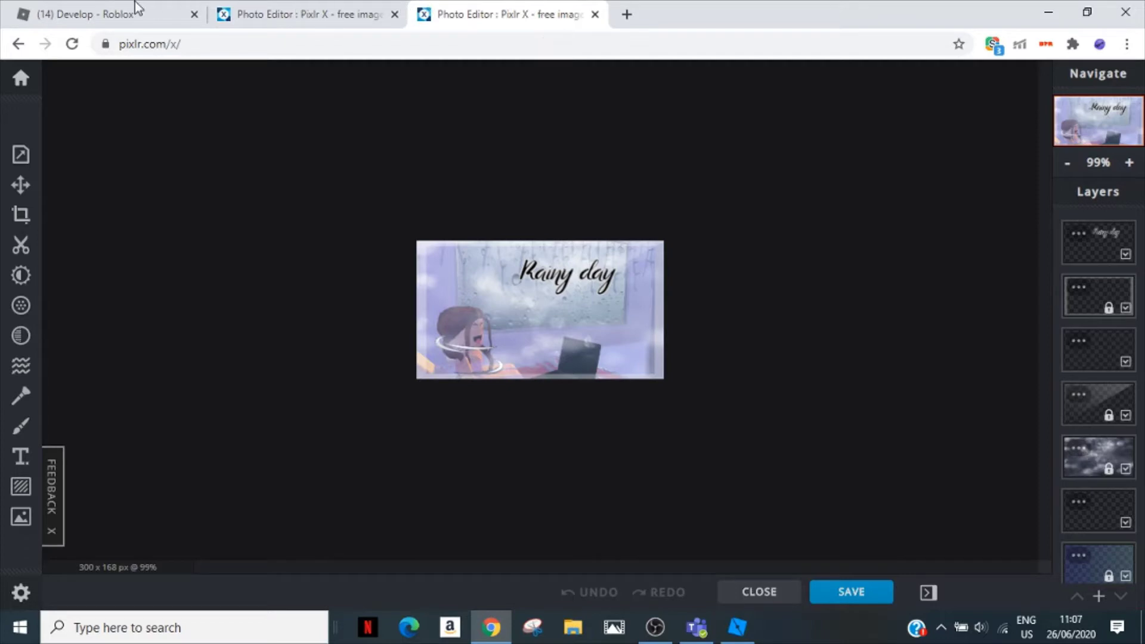
key("alt+Tab")
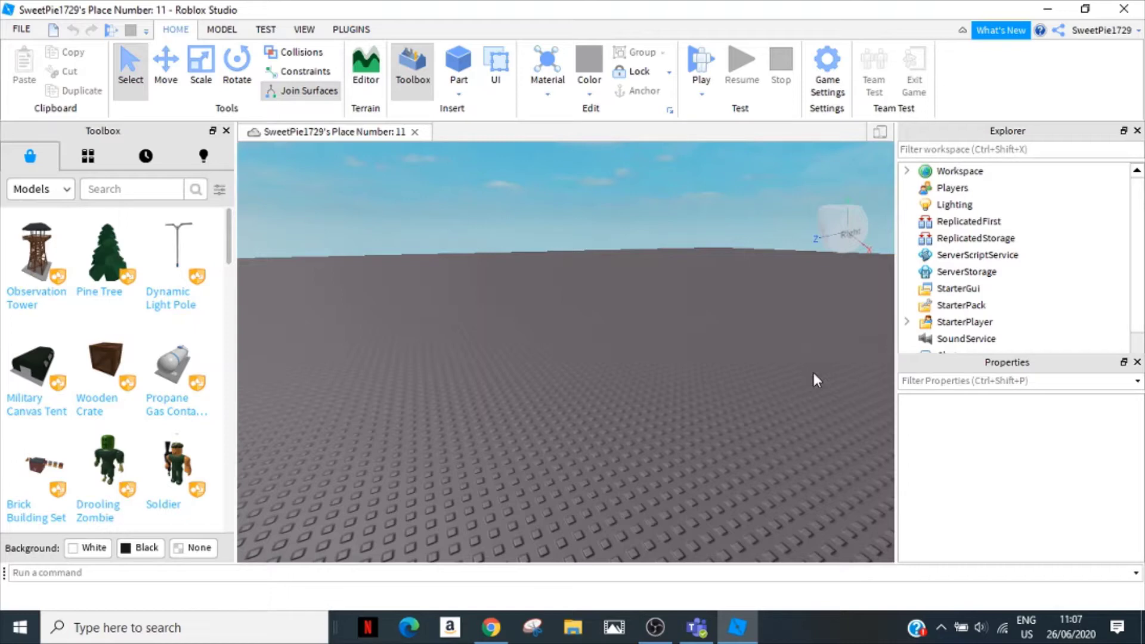
mouse_move(576, 345)
right_mouse_down()
mouse_move(521, 316)
mouse_move(576, 343)
right_mouse_up()
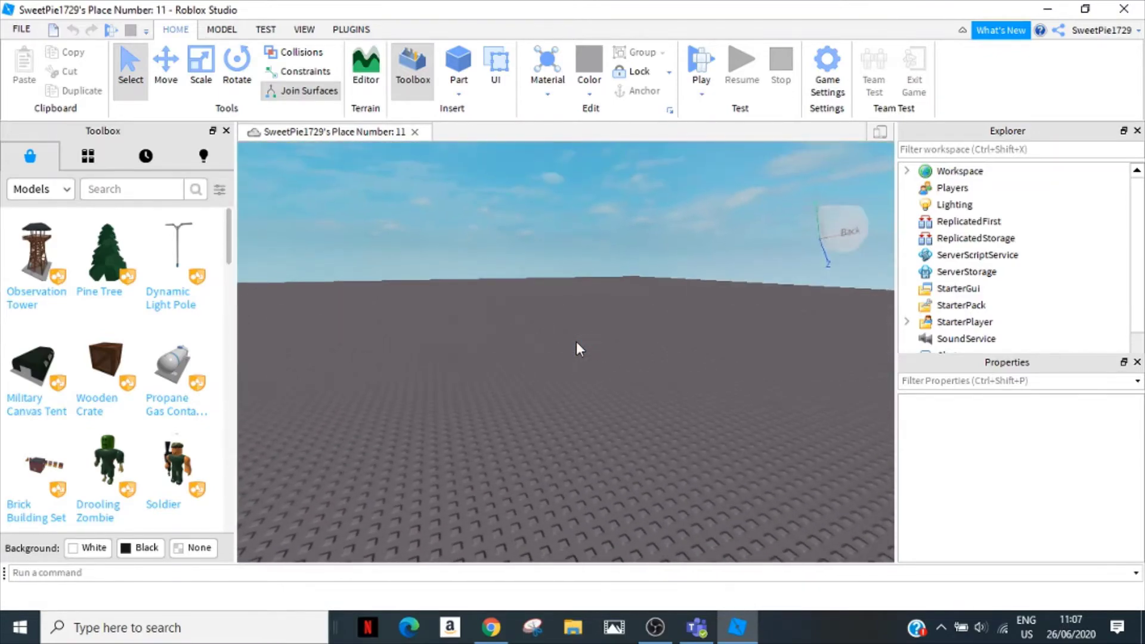
left_click(490, 627)
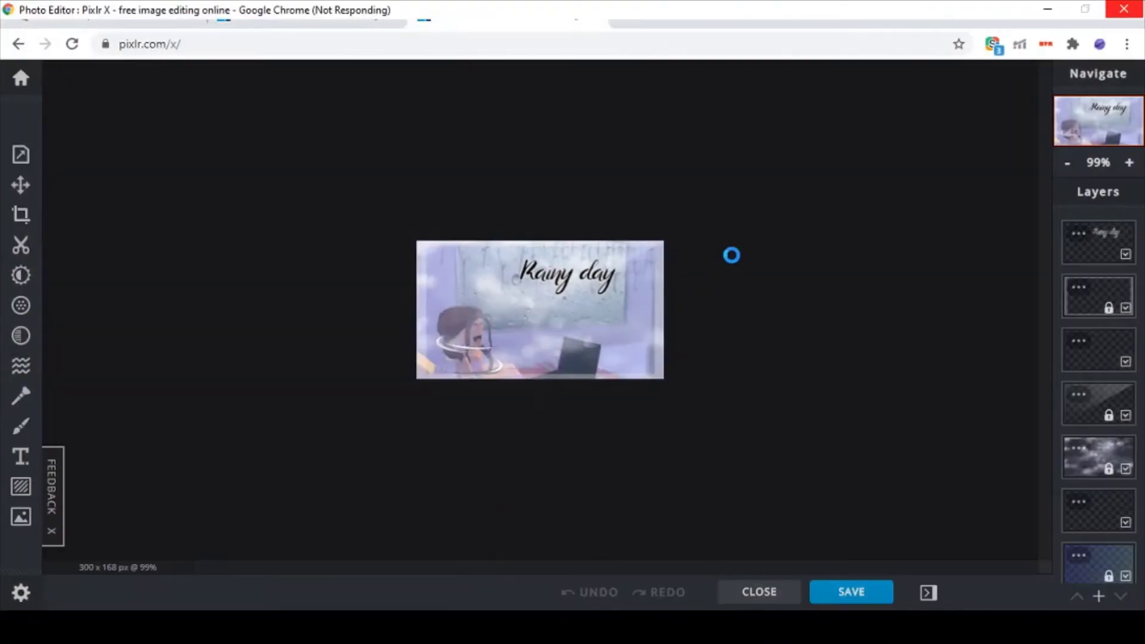
left_click(1047, 8)
right_click_drag(552, 364, 553, 365)
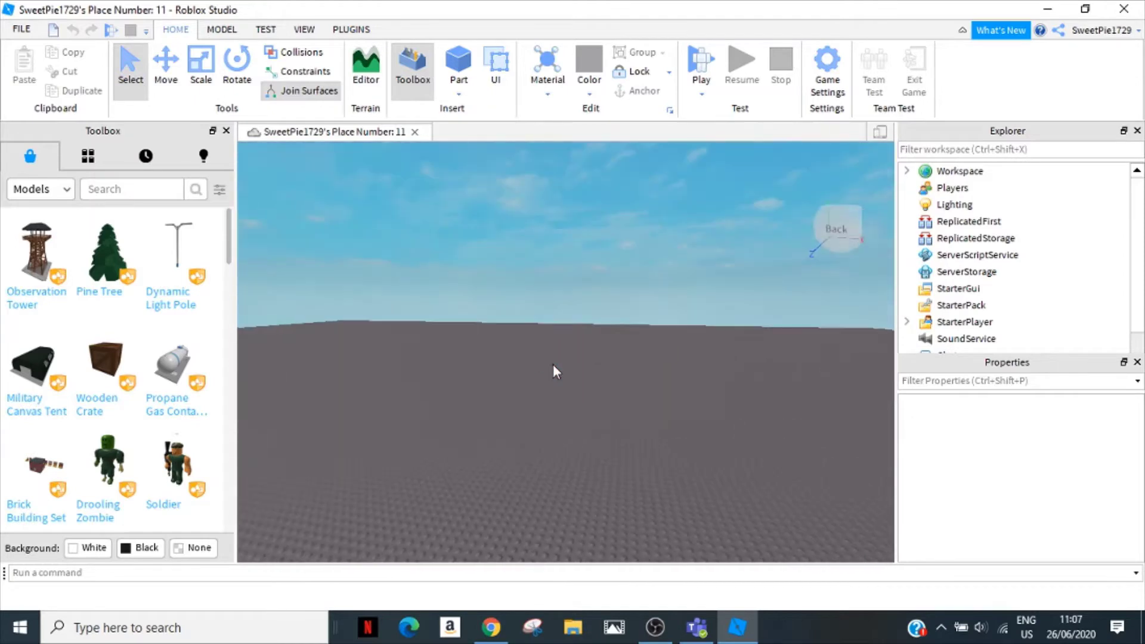
right_click_drag(447, 358, 658, 388)
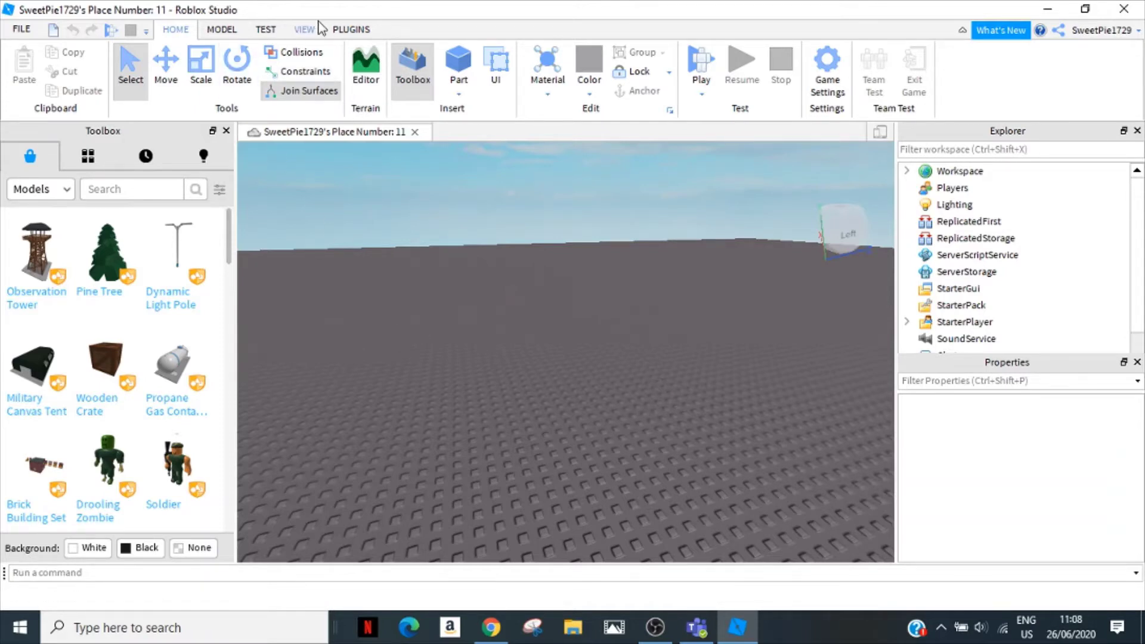
- Open the Load Character plugin from the Plugins toolbar
left_click(351, 29)
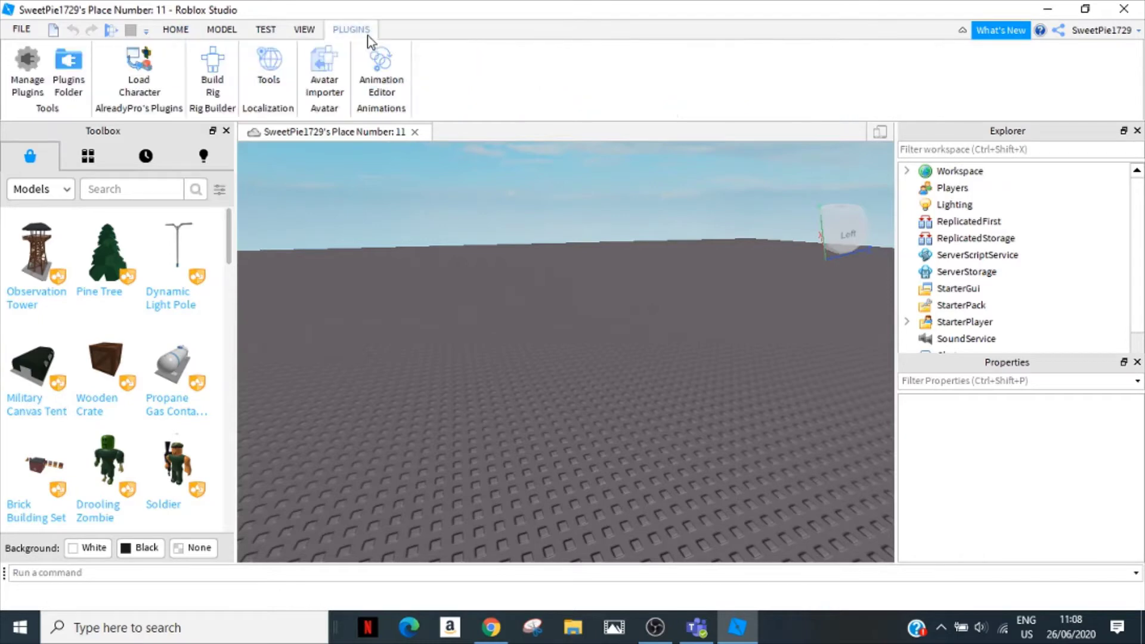
left_click(141, 60)
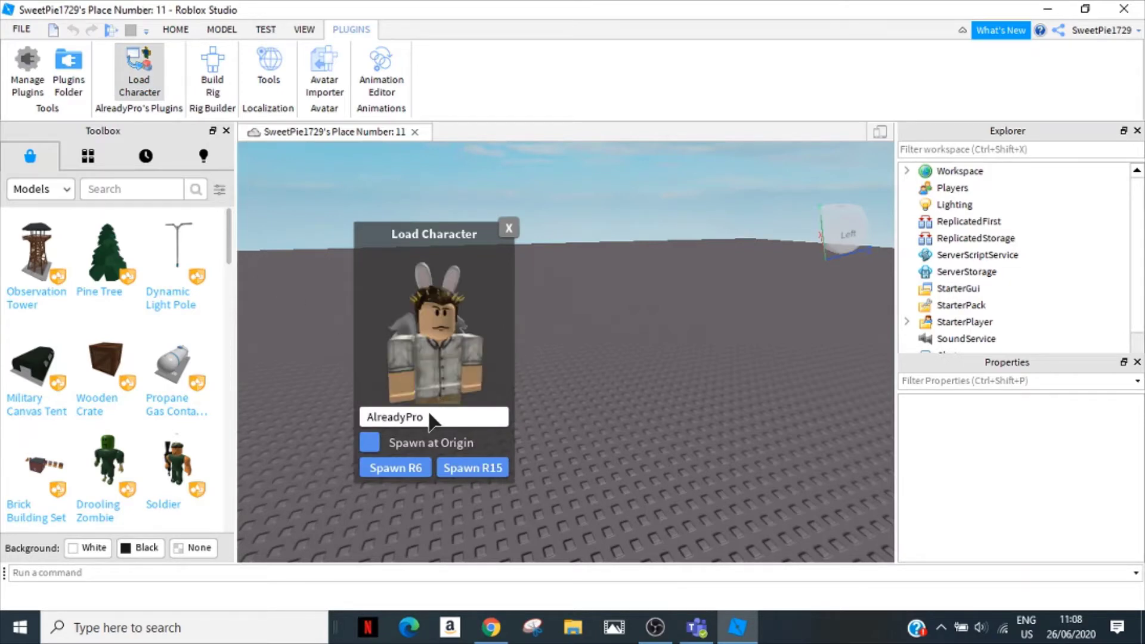
- Enter the chosen player's Roblox username in Load Character and spawn the avatar as an R15 rig
left_click(430, 418)
key("BackSpace")
key("BackSpace")
key("BackSpace")
key("BackSpace")
key("BackSpace")
key("BackSpace")
key("BackSpace")
key("BackSpace")
key("BackSpace")
key("BackSpace")
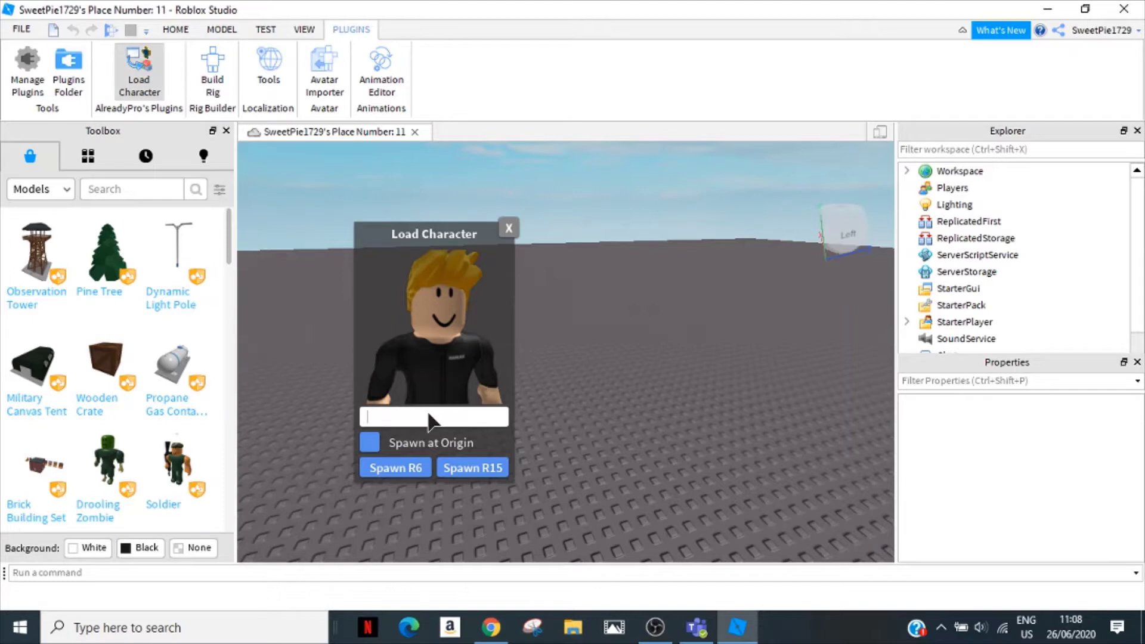
type("mxddsie")
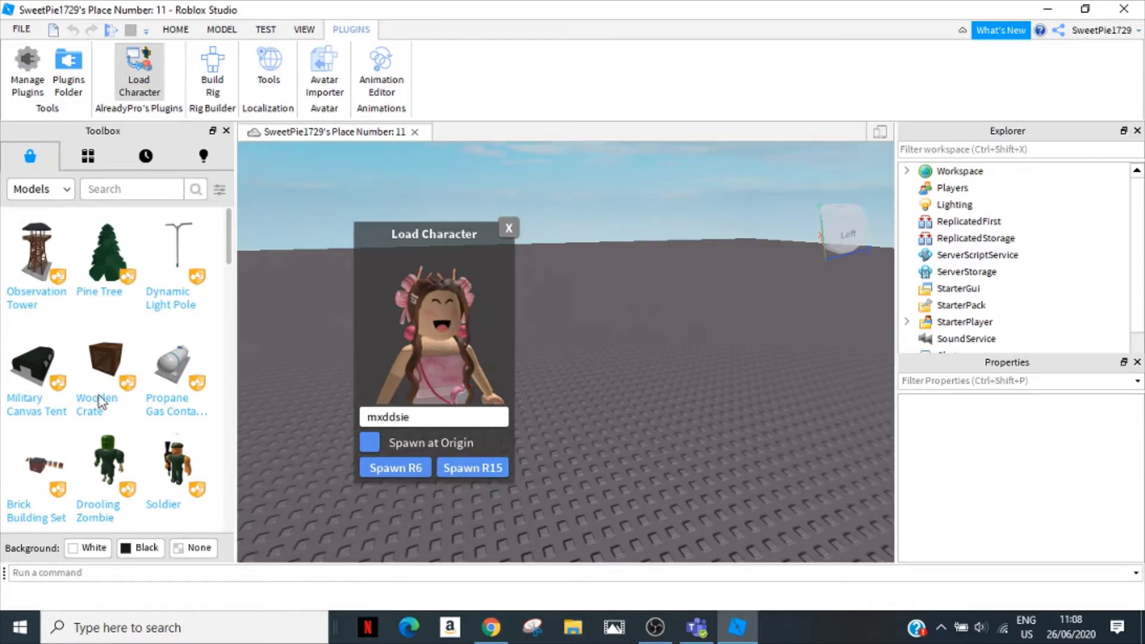
mouse_move(118, 341)
key("BackSpace")
key("BackSpace")
key("BackSpace")
key("BackSpace")
key("BackSpace")
key("BackSpace")
key("BackSpace")
type("S")
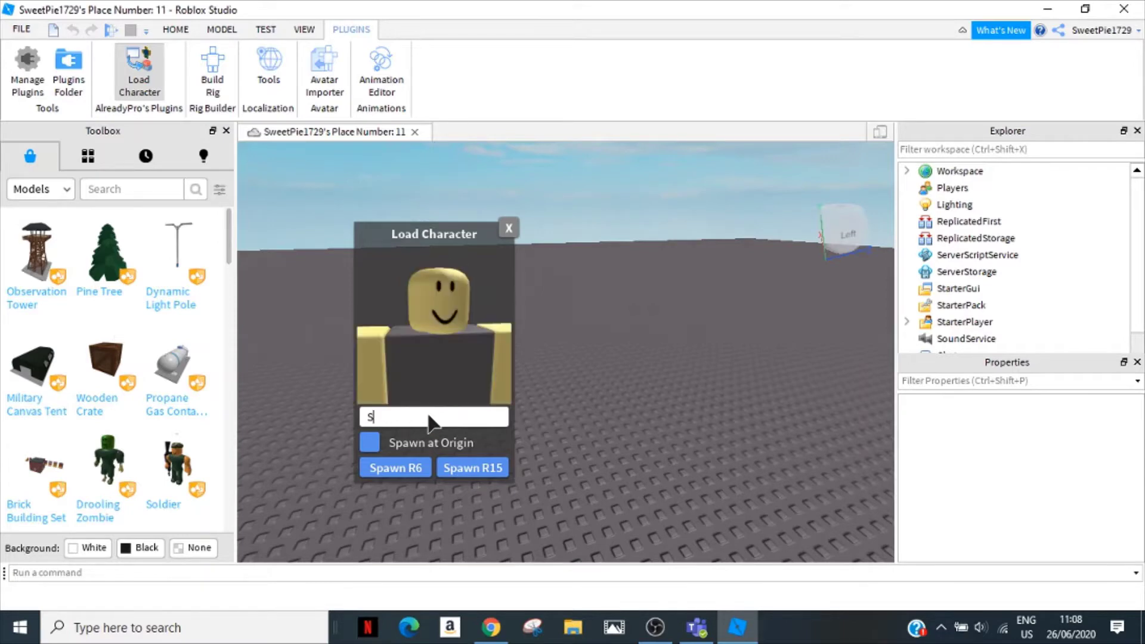
type("weetPie1729")
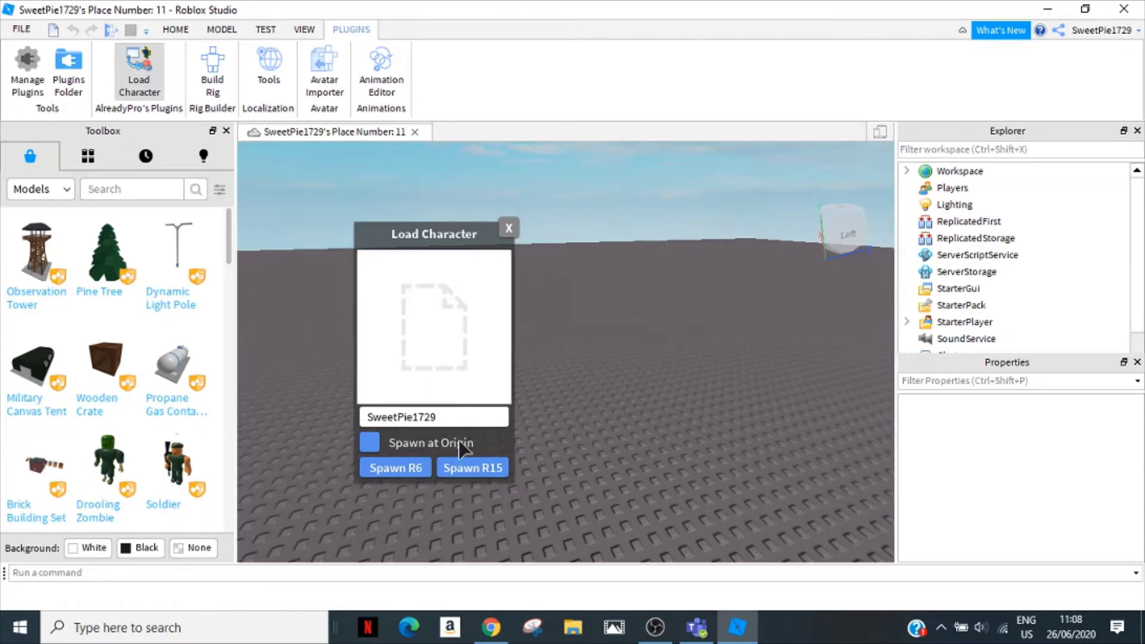
double_click(454, 418)
key("BackSpace")
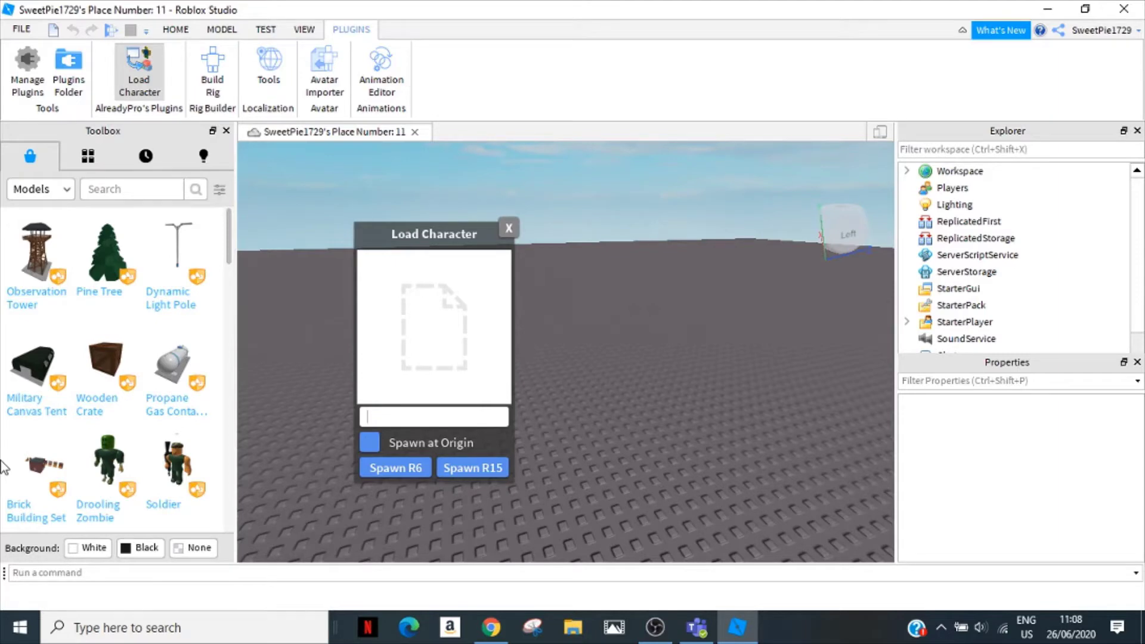
type("mxddsie")
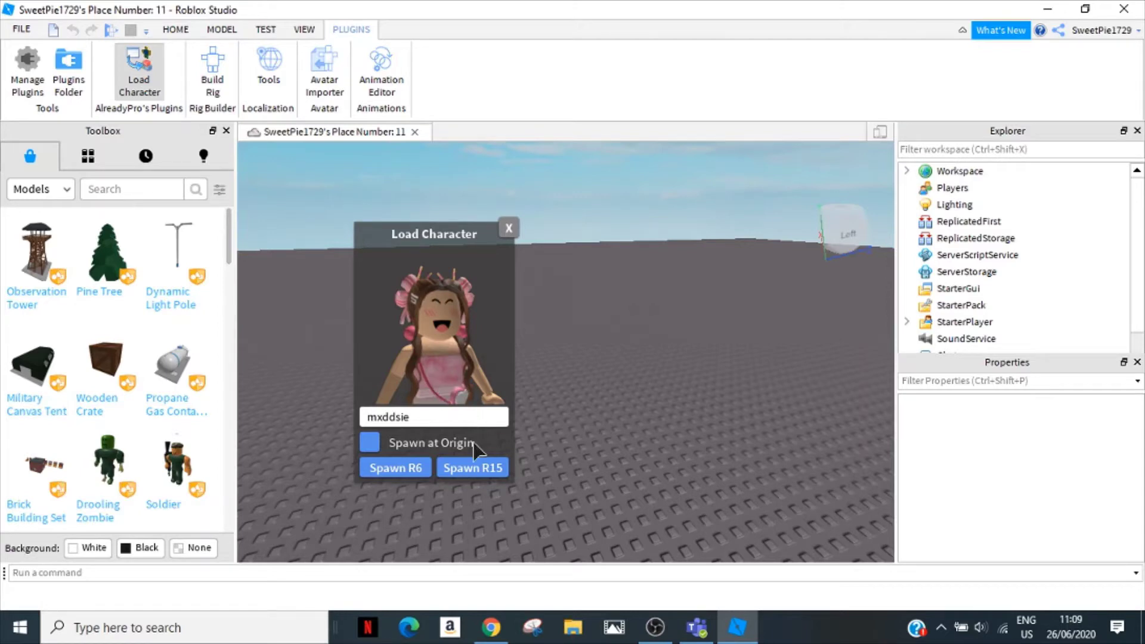
left_click(473, 468)
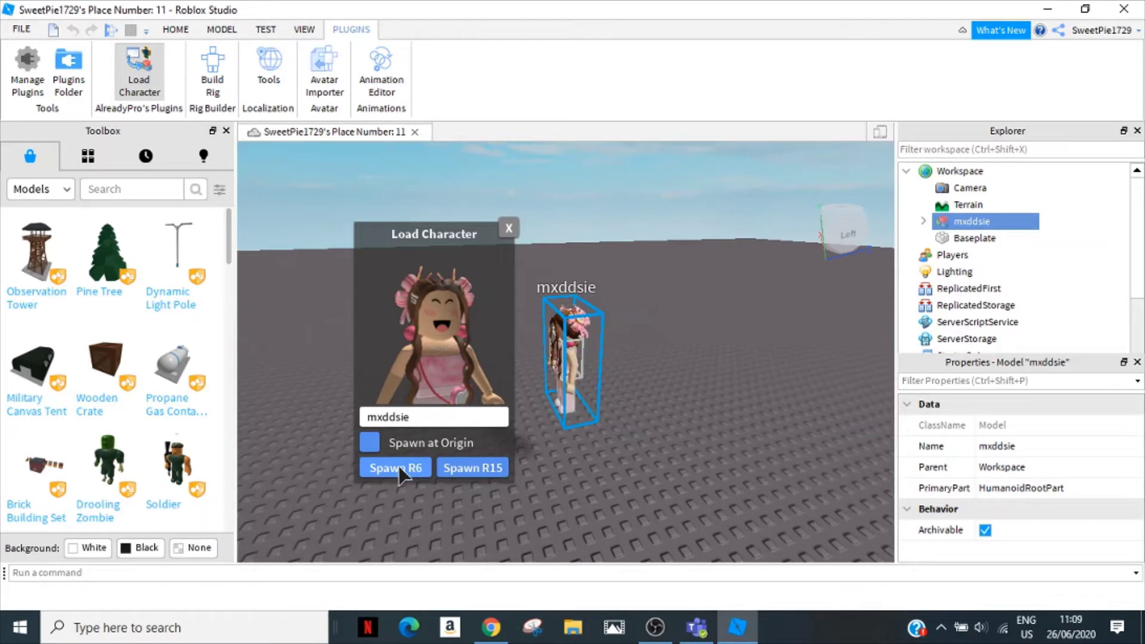
- Close the character loader and blank the avatar model's Name so no label floats above it
left_click(513, 227)
scroll(492, 317, "up", 2)
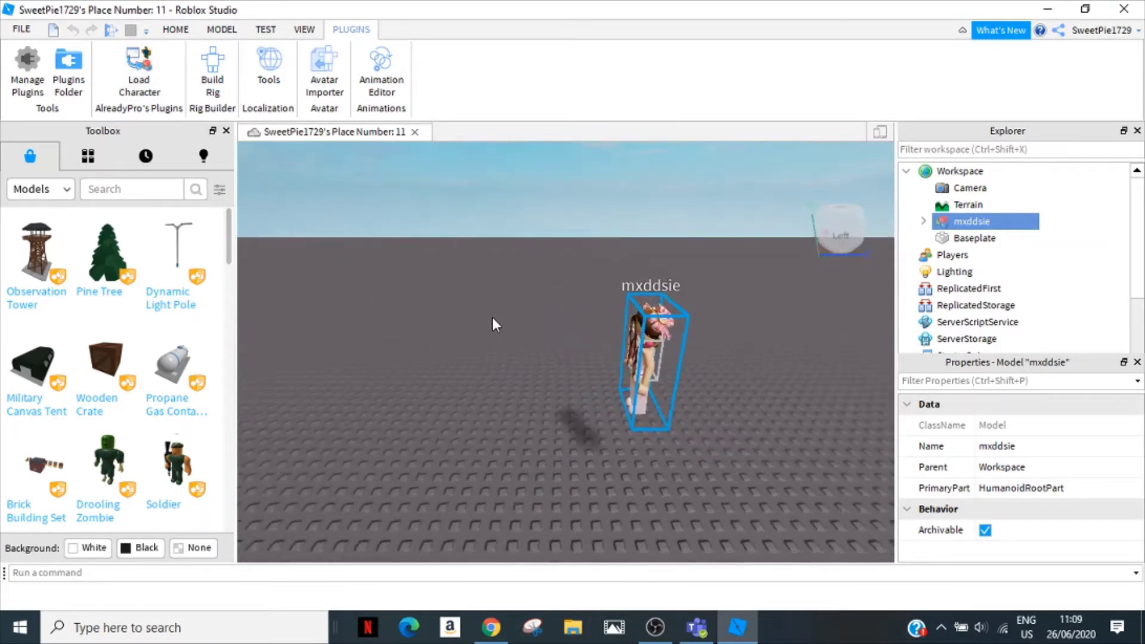
right_click_drag(492, 317, 491, 317)
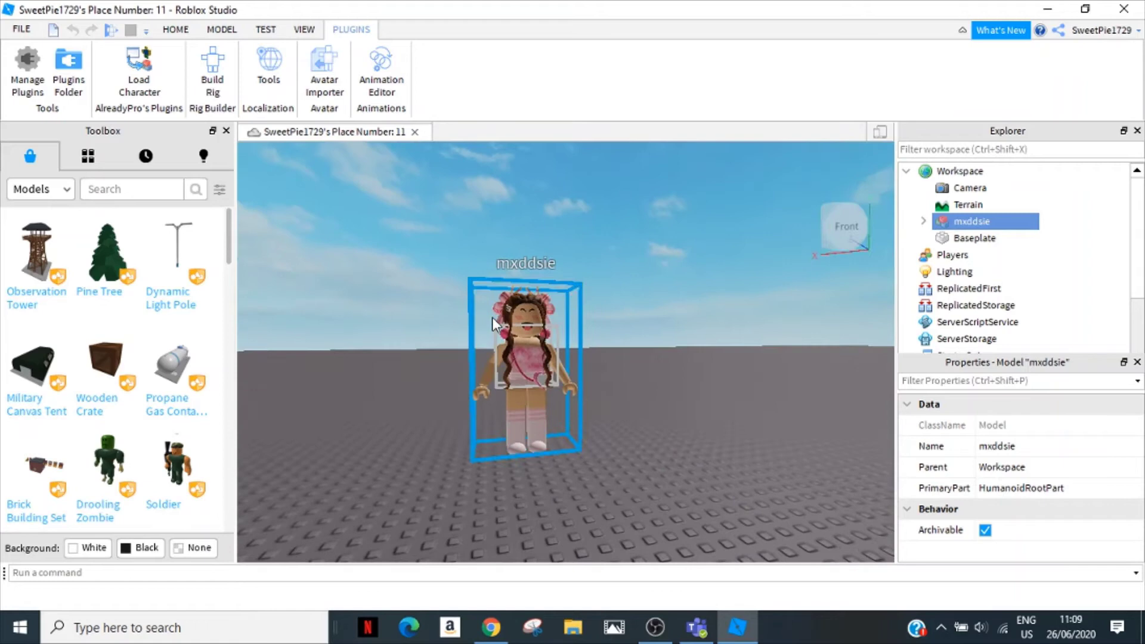
mouse_move(974, 226)
left_click(996, 445)
key("BackSpace")
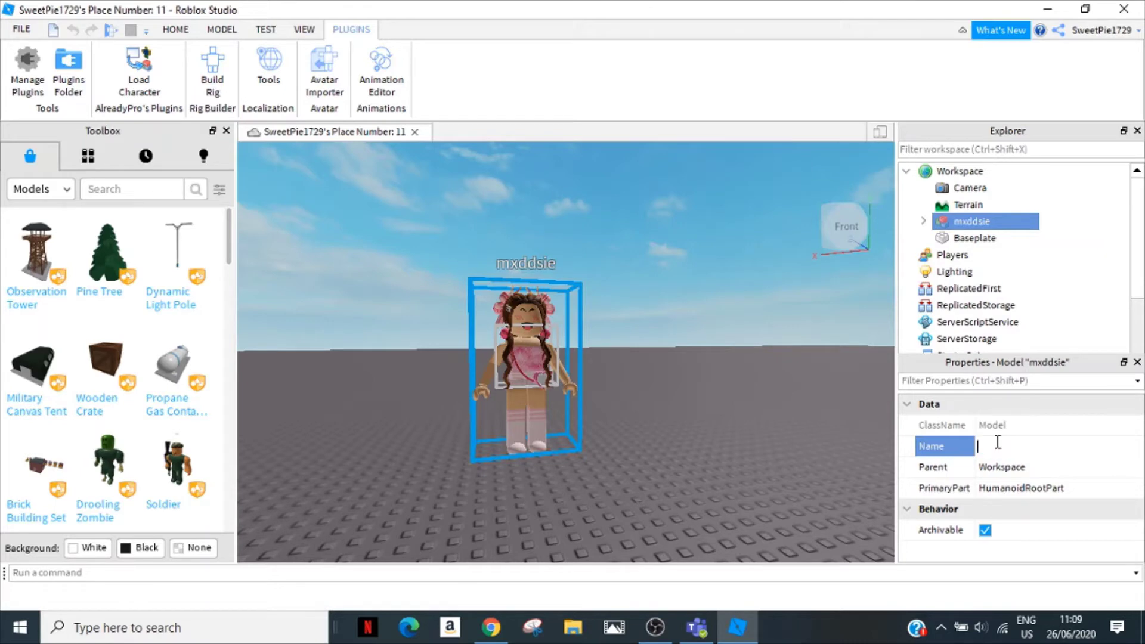
key("Return")
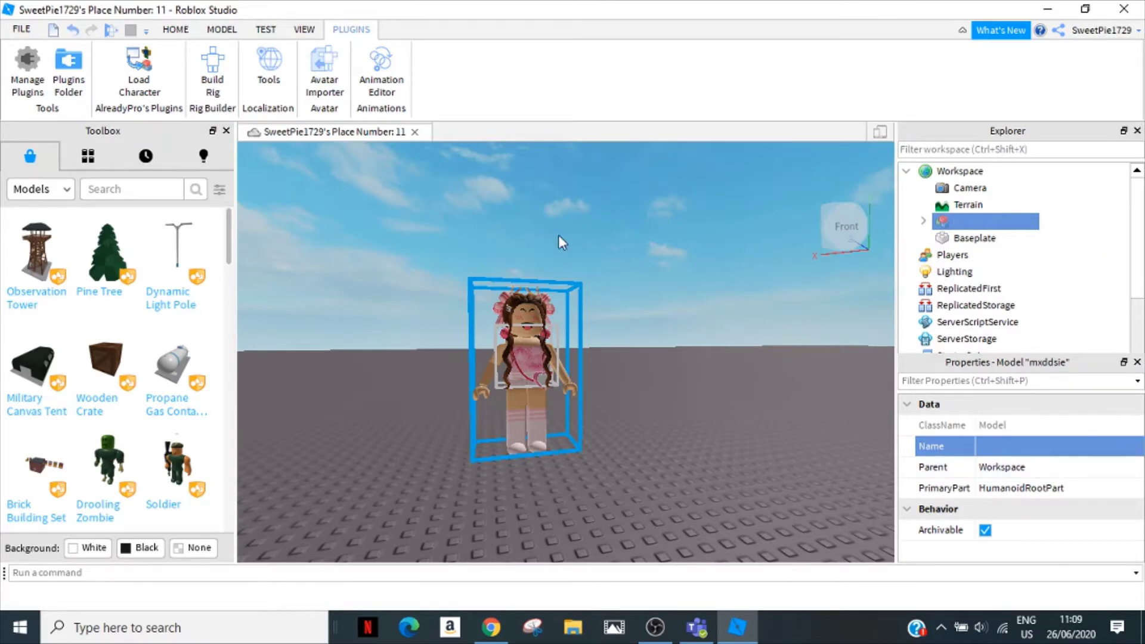
left_click(731, 452)
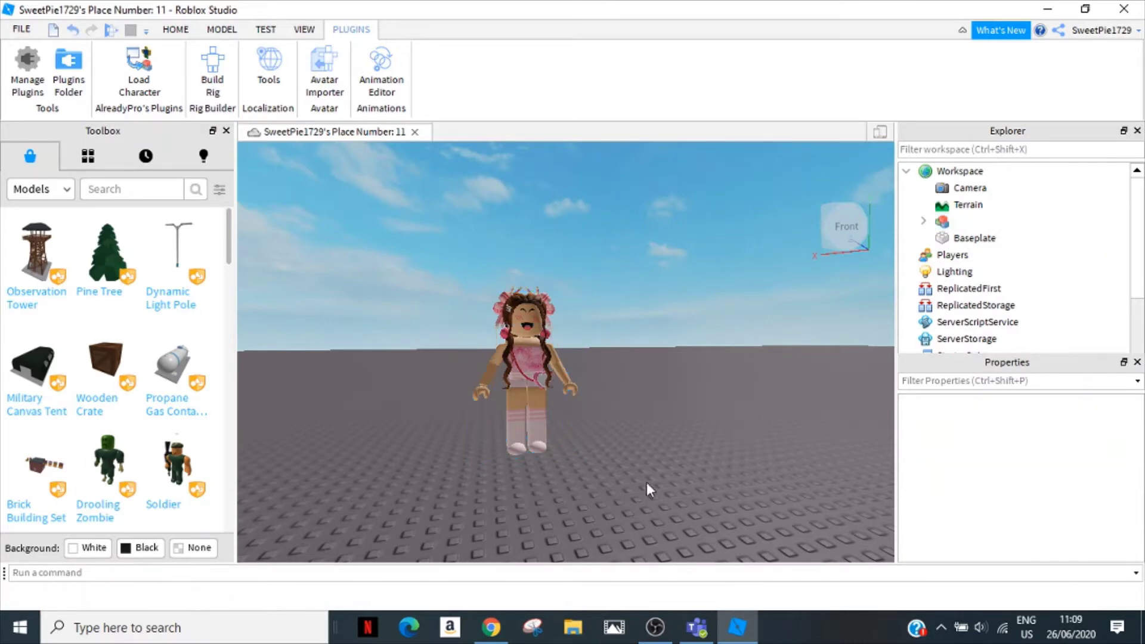
right_click_drag(647, 481, 599, 447)
- Search the Toolbox for 'white bridge' models
left_click(128, 180)
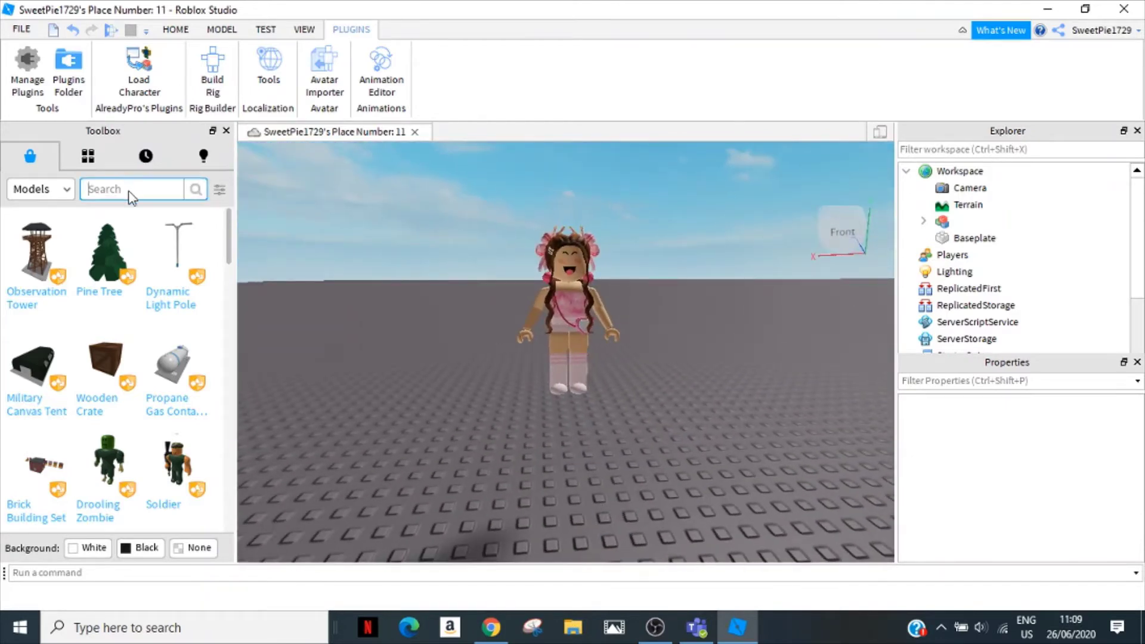
type("white bridge")
key("Return")
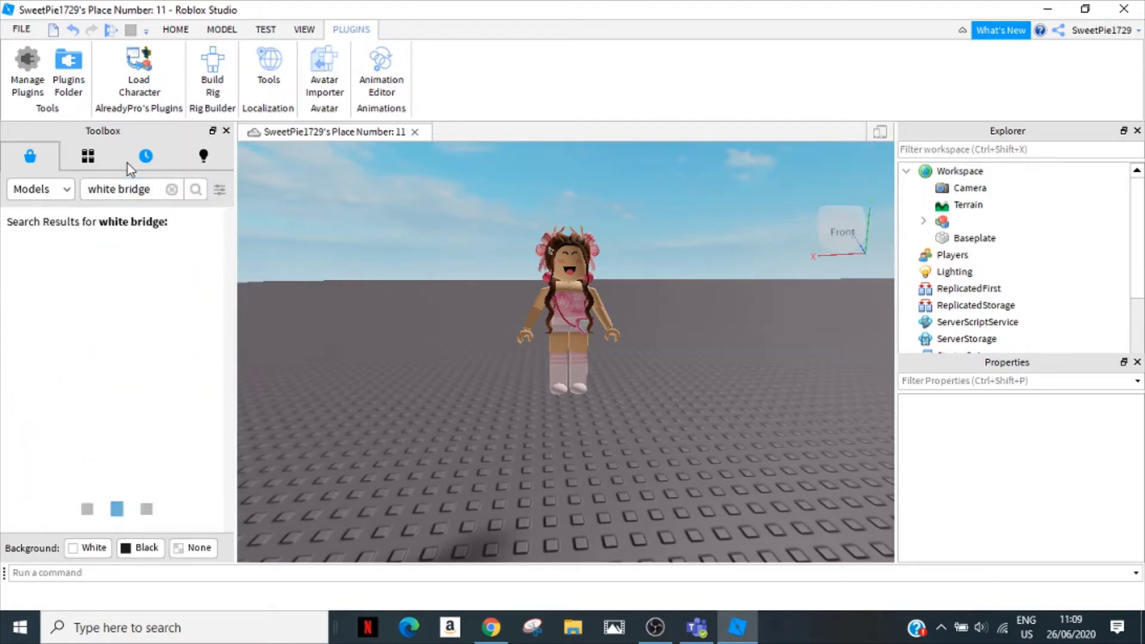
scroll(409, 491, "down", 3)
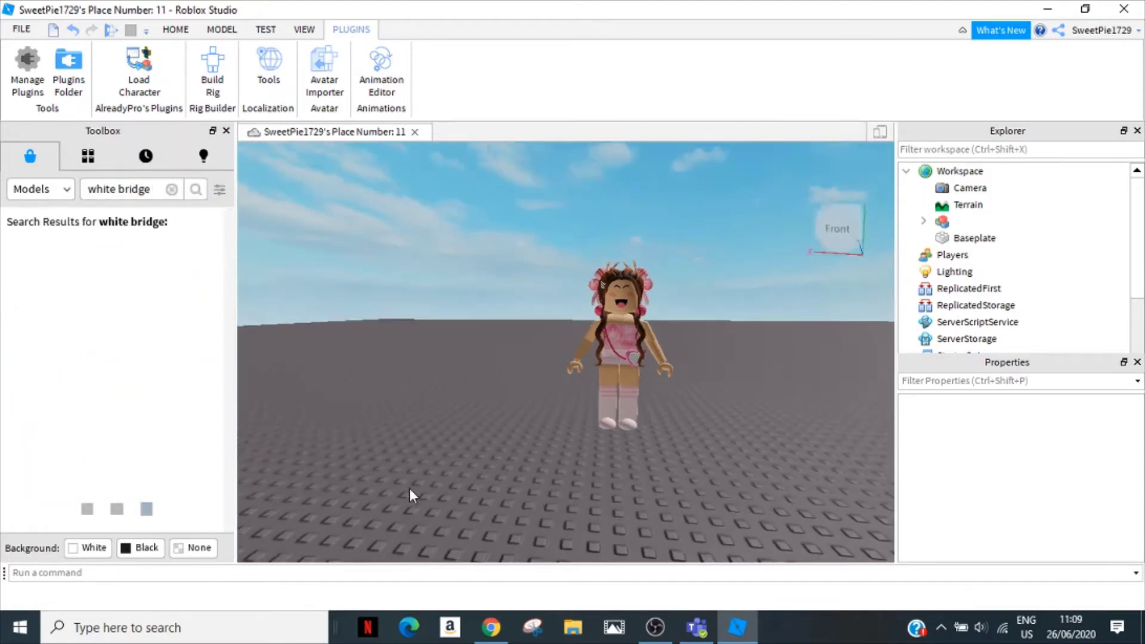
right_click_drag(409, 491, 410, 488)
scroll(409, 488, "up", 5)
scroll(409, 488, "down", 5)
scroll(410, 488, "up", 2)
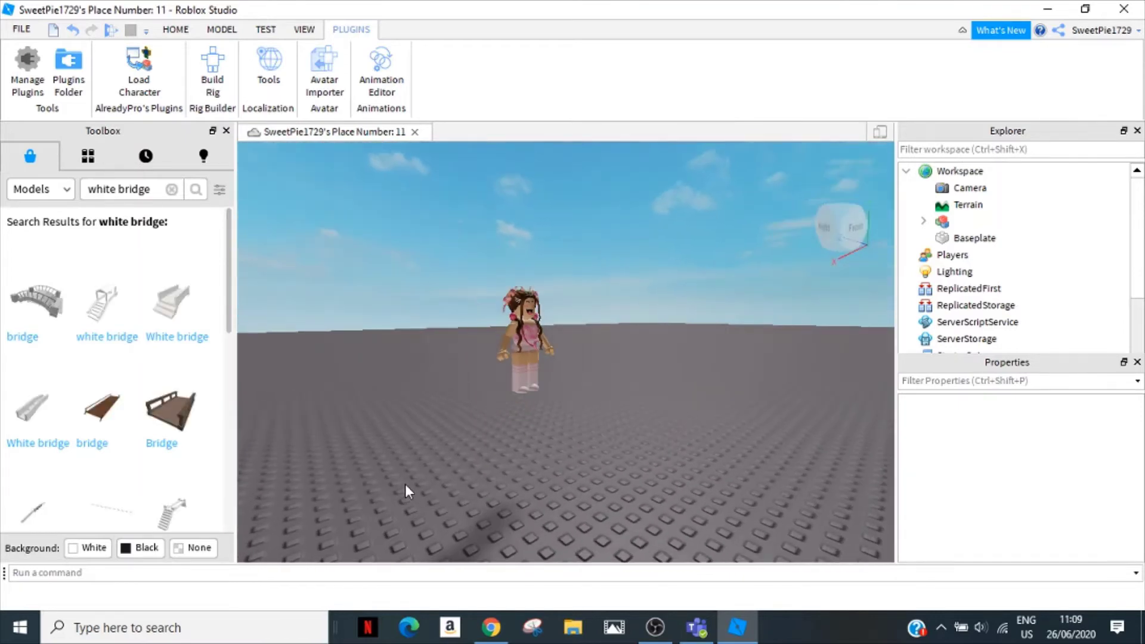
- Insert the first result, a stone arch bridge, into the place
left_click(37, 320)
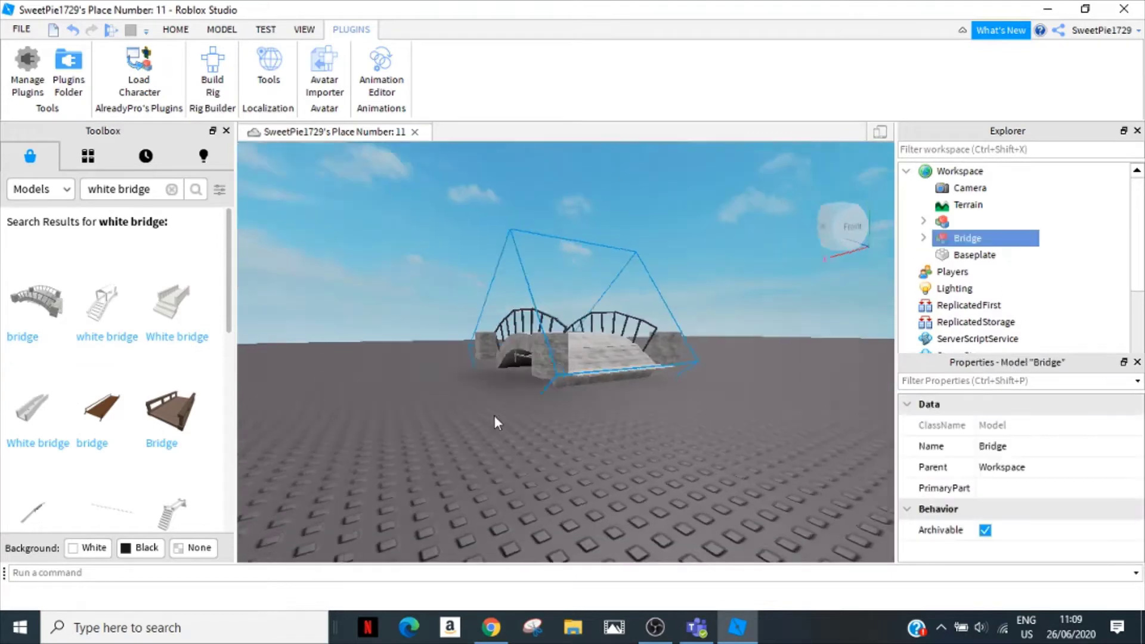
right_click_drag(494, 414, 510, 432)
scroll(179, 382, "down", 1)
scroll(110, 372, "up", 1)
- Insert a second white bridge, then delete it, keeping only the stone bridge
mouse_move(77, 315)
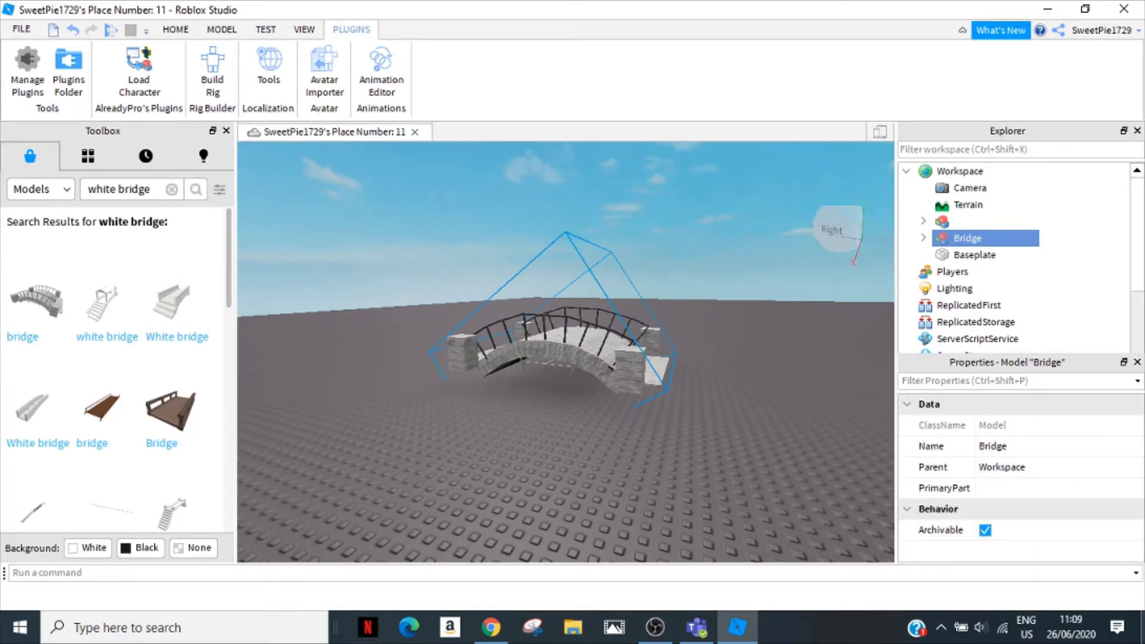
left_click(177, 301)
right_click_drag(826, 519, 689, 475)
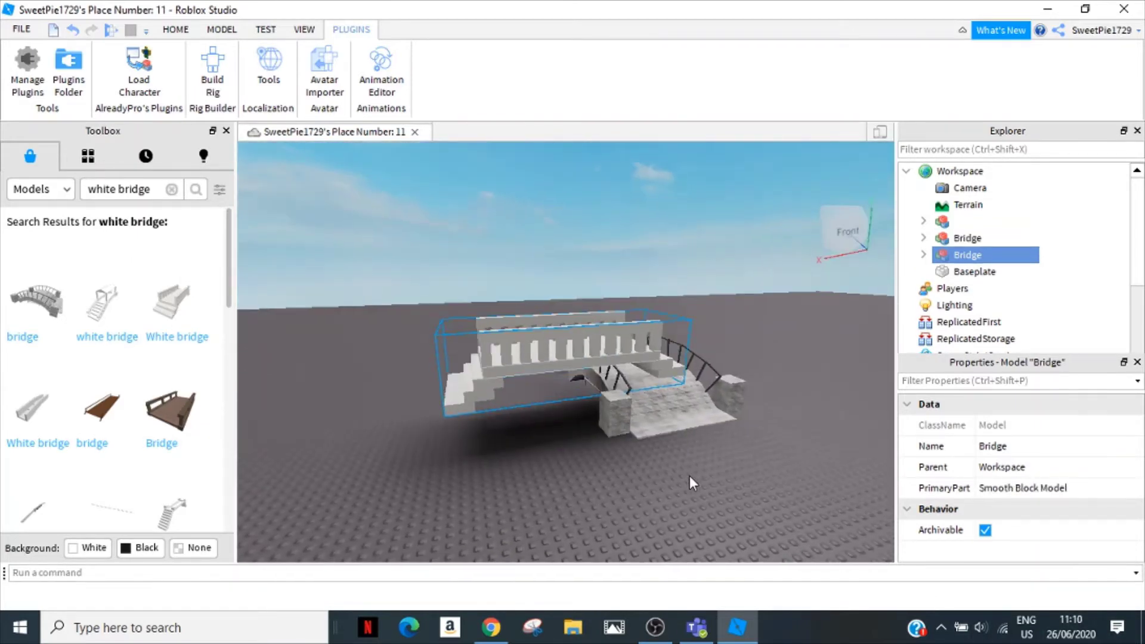
key("Delete")
scroll(696, 431, "up", 3)
right_click_drag(696, 432, 611, 417)
- Use the Move tool to drag the avatar off the baseplate onto the bridge deck
scroll(612, 416, "up", 5)
left_click(572, 429)
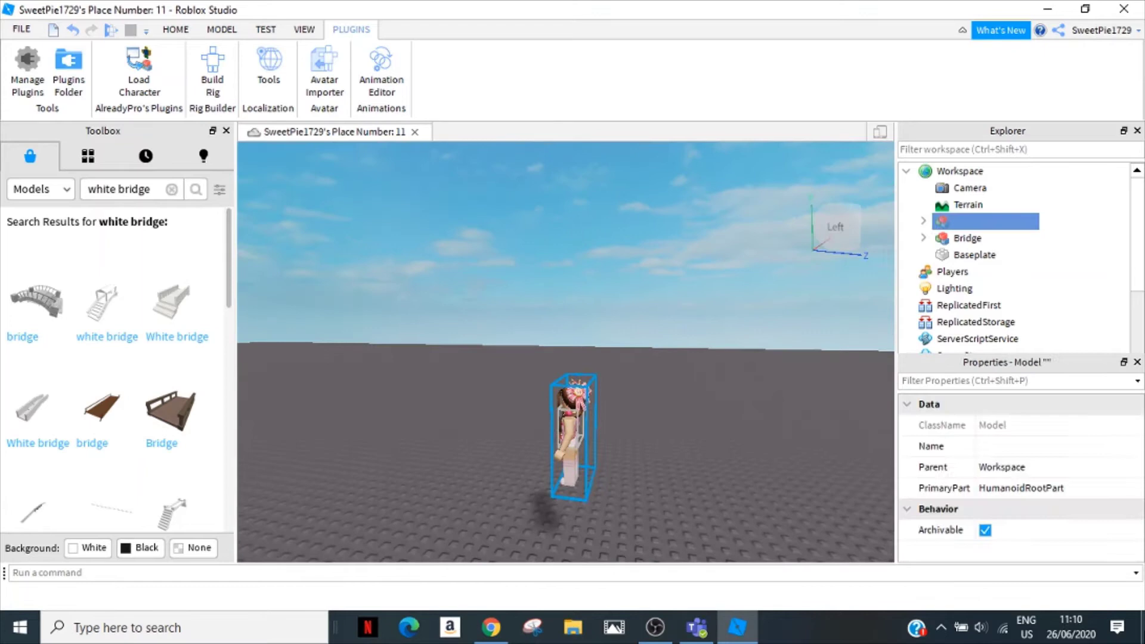
left_click(174, 30)
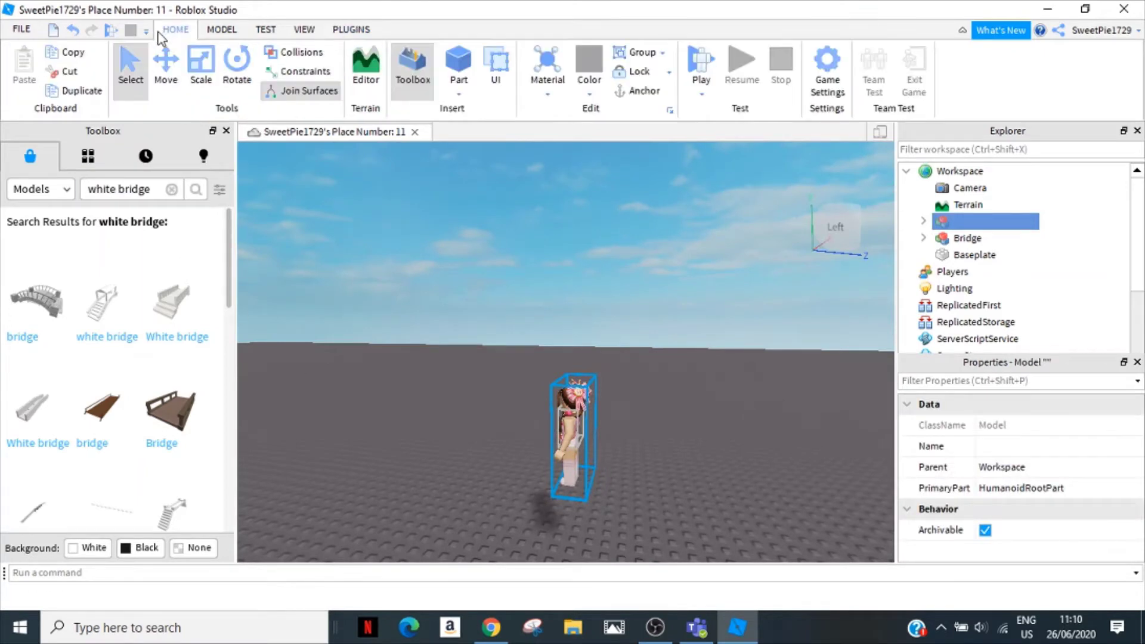
left_click(173, 69)
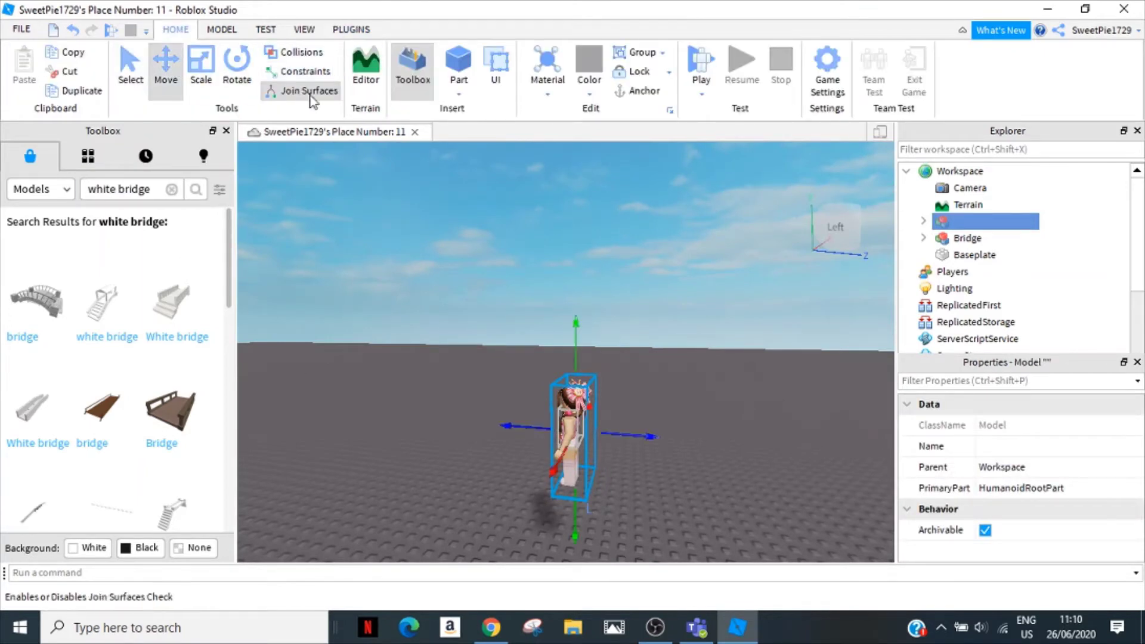
left_click_drag(626, 436, 459, 417)
right_click_drag(465, 413, 539, 302)
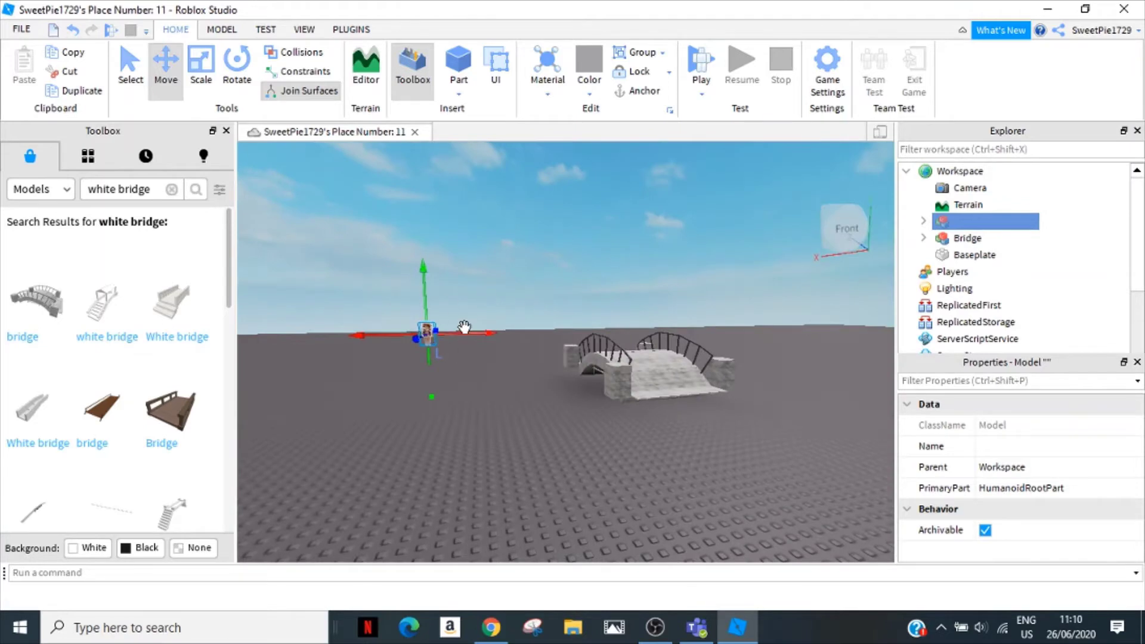
left_click_drag(470, 337, 645, 357)
right_click_drag(657, 388, 481, 440)
scroll(481, 440, "up", 5)
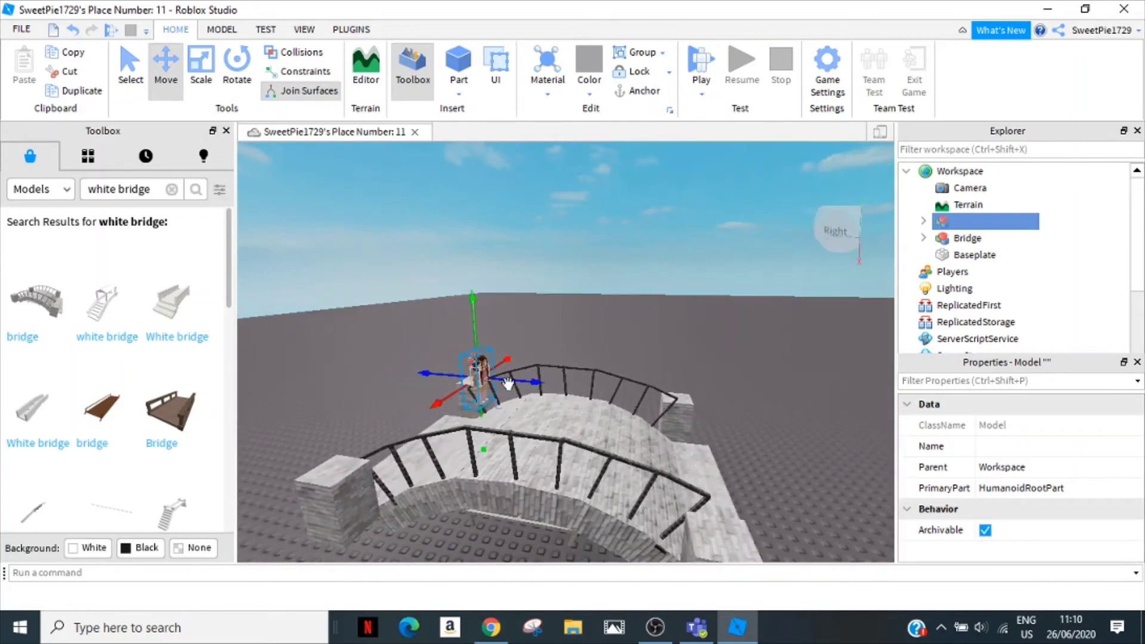
left_click_drag(516, 375, 506, 424)
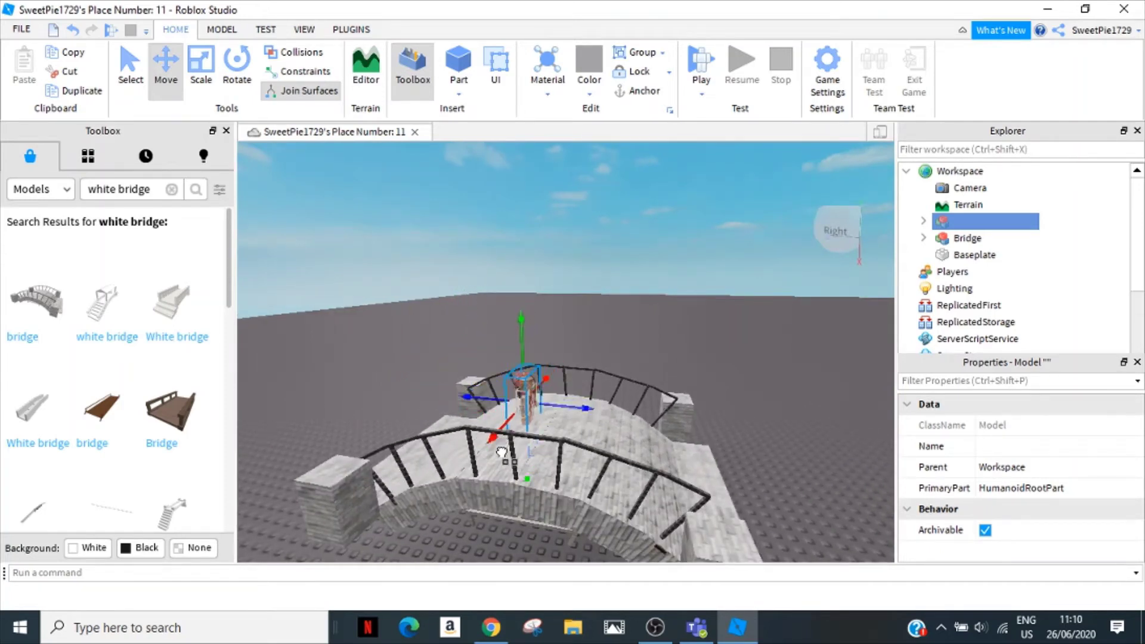
- Rotate the avatar, then nudge it up, sideways and forward to the bridge crest behind the railing
left_click(238, 59)
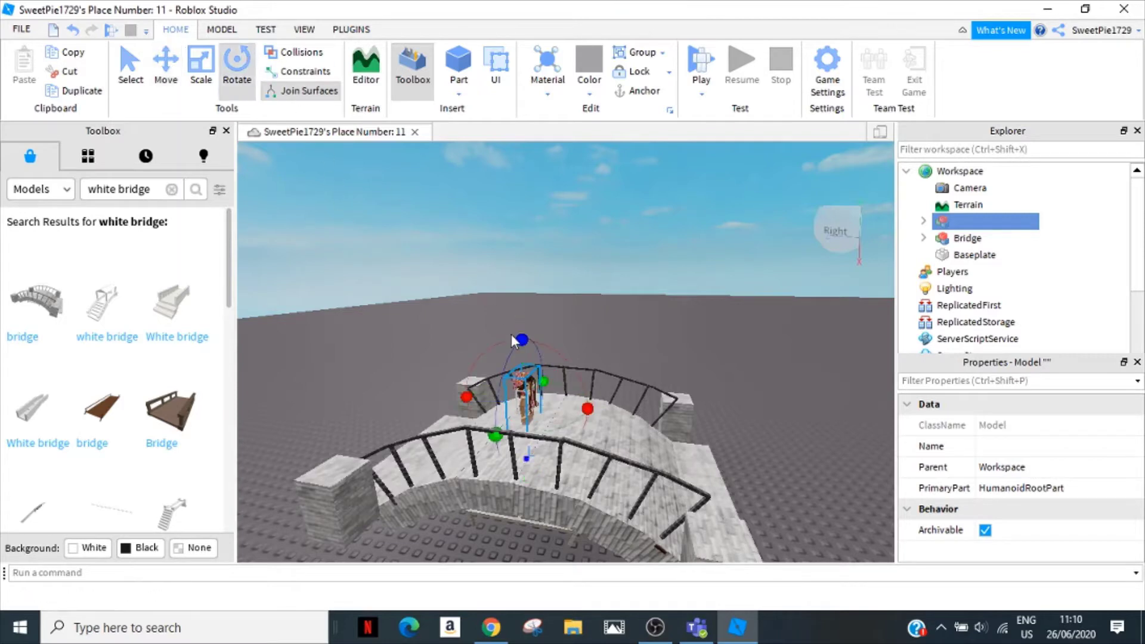
left_click_drag(494, 435, 411, 386)
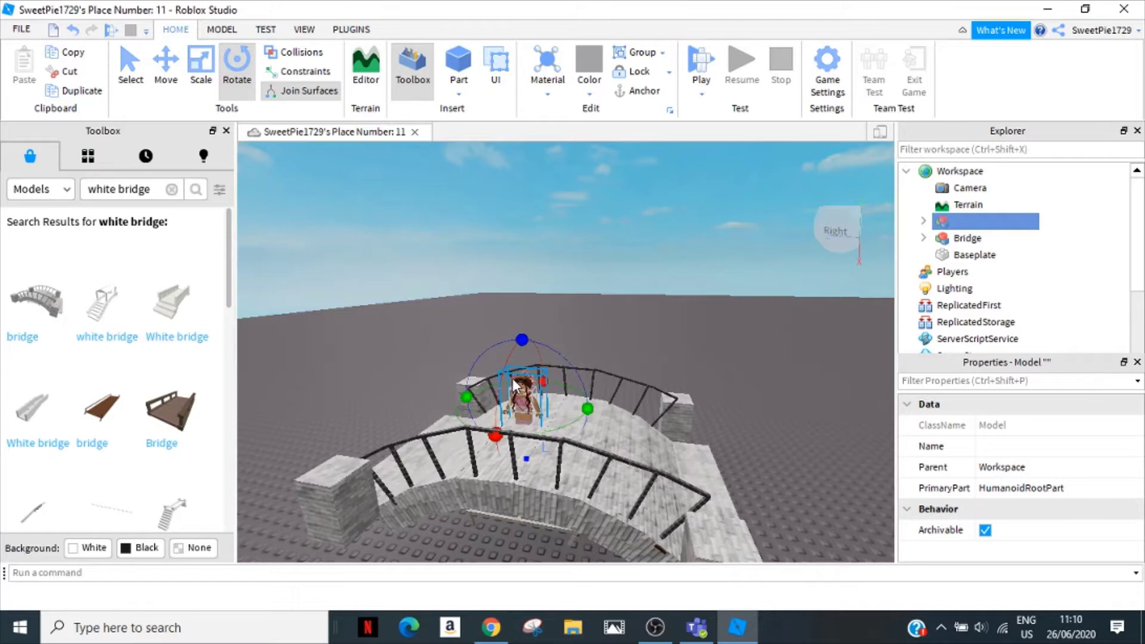
left_click(166, 59)
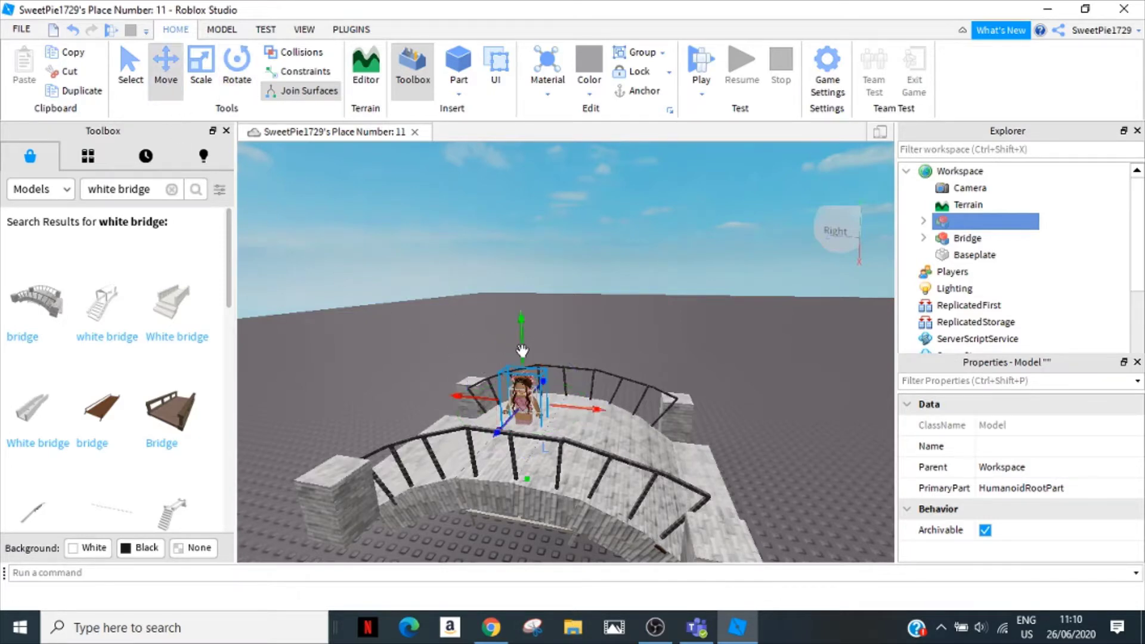
left_click_drag(522, 351, 523, 337)
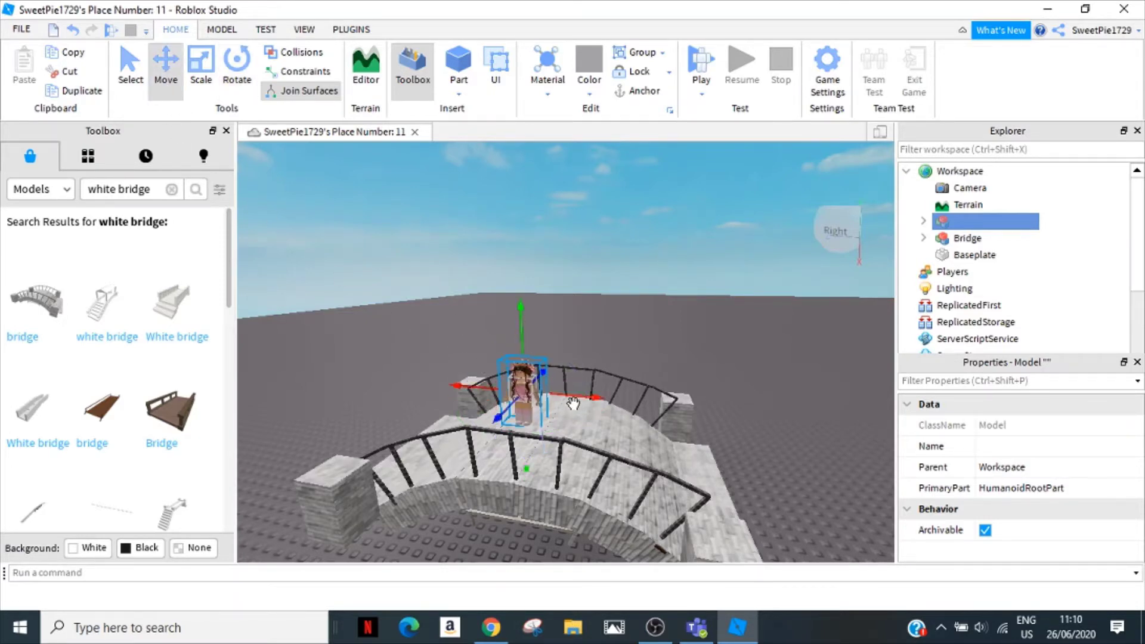
left_click_drag(571, 398, 594, 400)
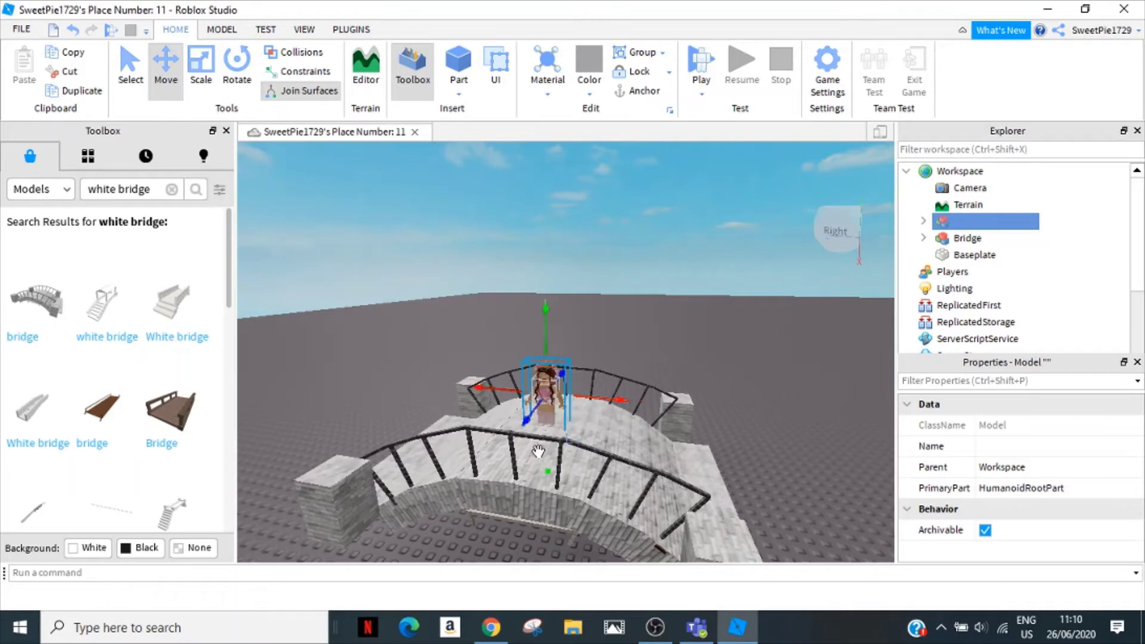
left_click_drag(530, 418, 501, 475)
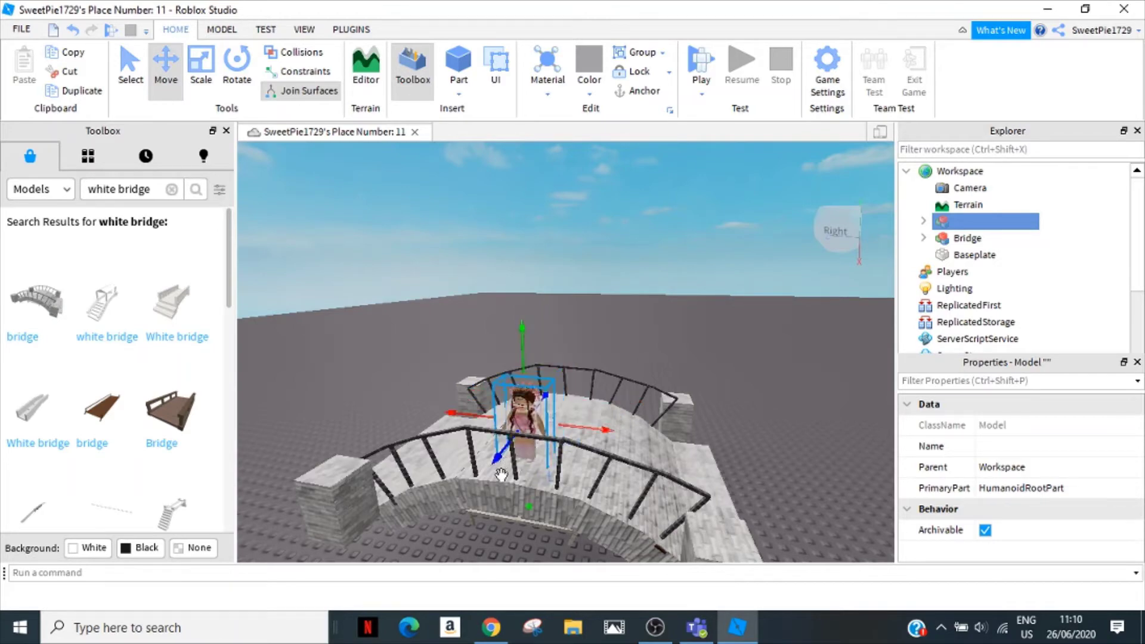
right_click_drag(428, 538, 425, 535)
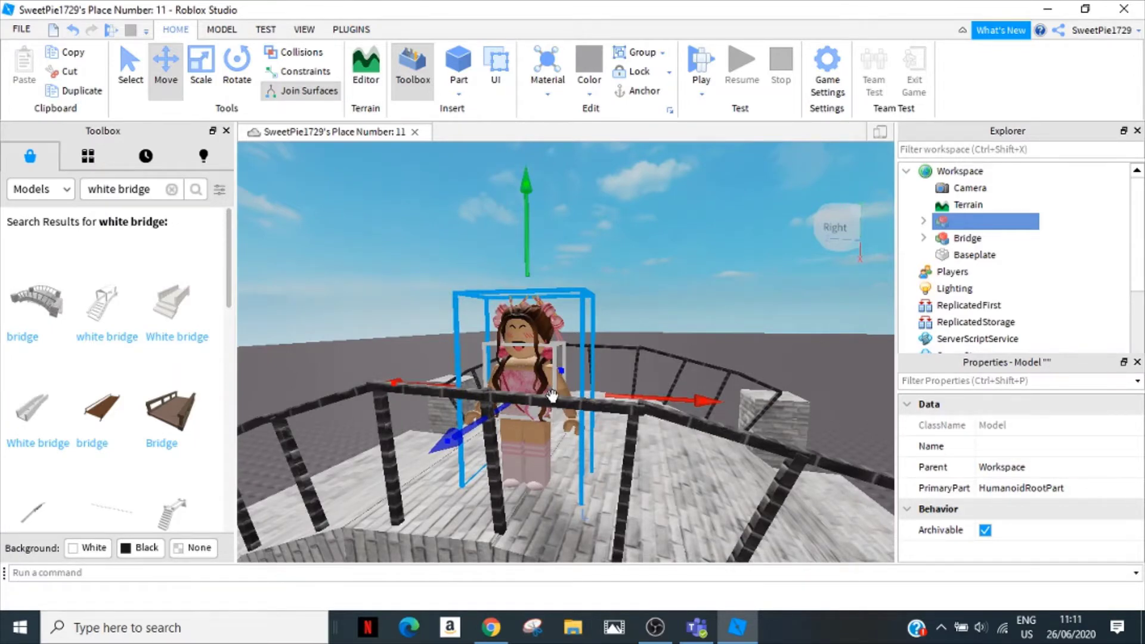
- Select the avatar's Head in Explorer and rotate it about the vertical axis
left_click(922, 222)
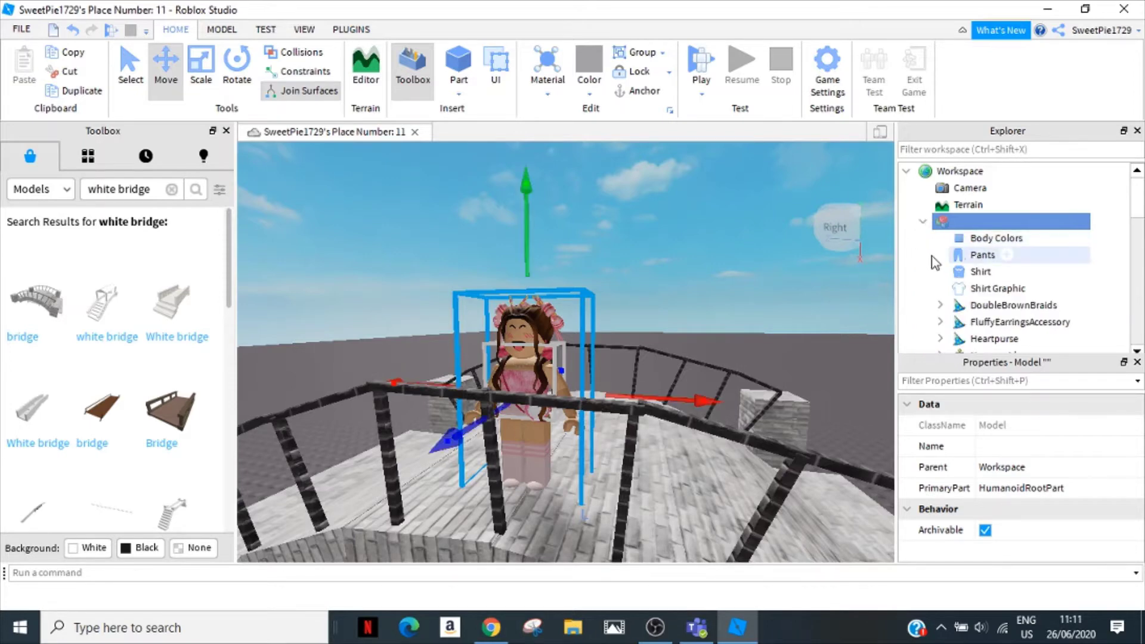
scroll(950, 258, "down", 8)
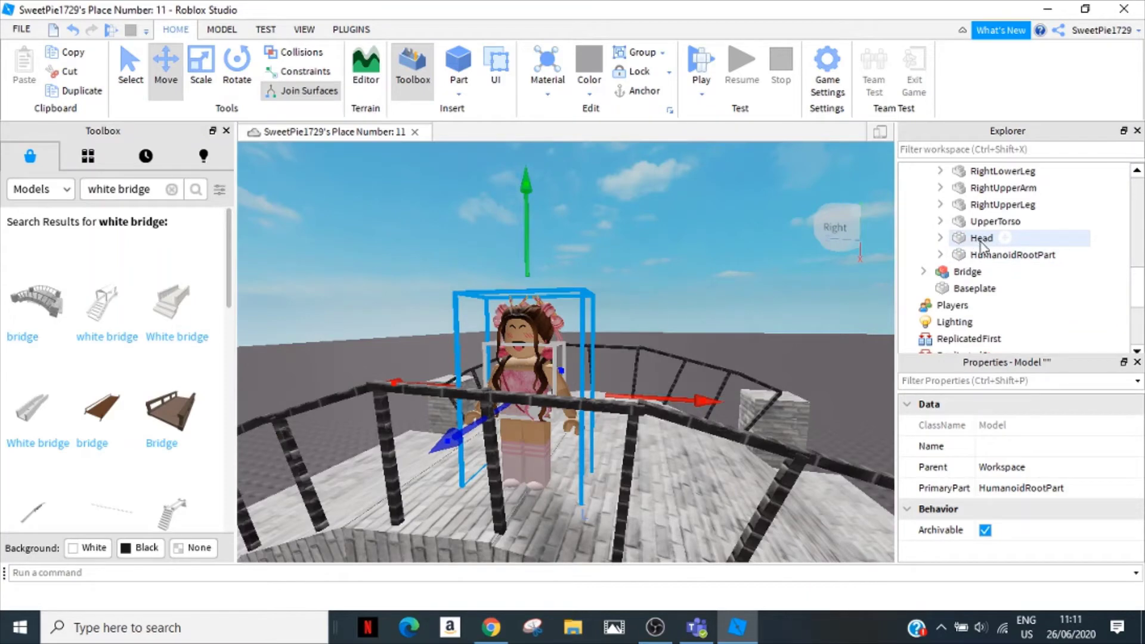
left_click(980, 239)
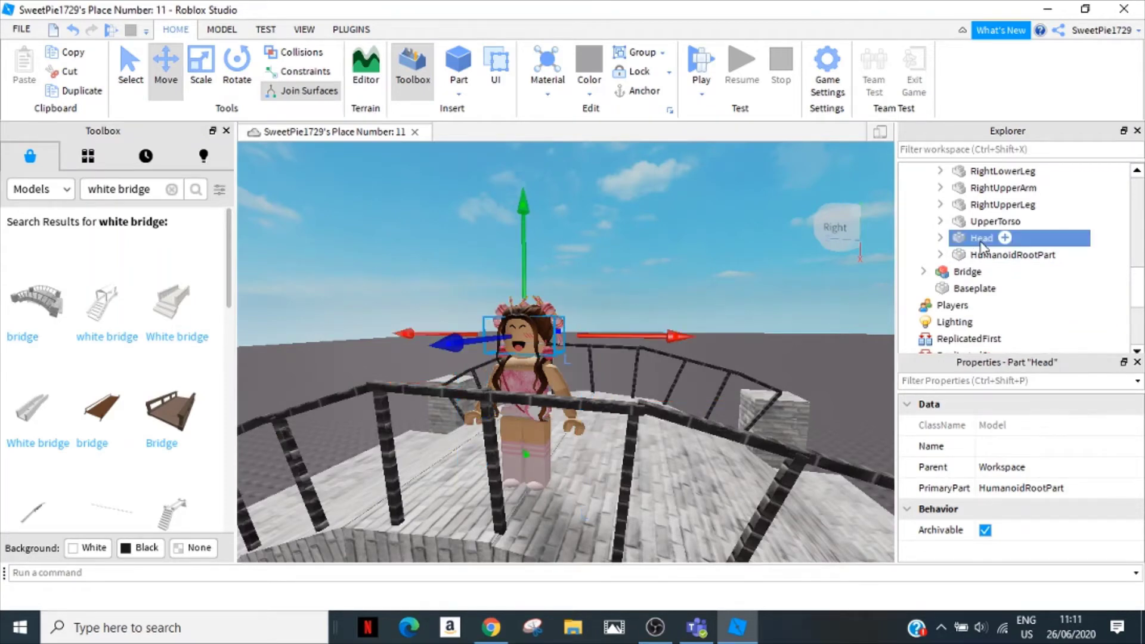
left_click(240, 75)
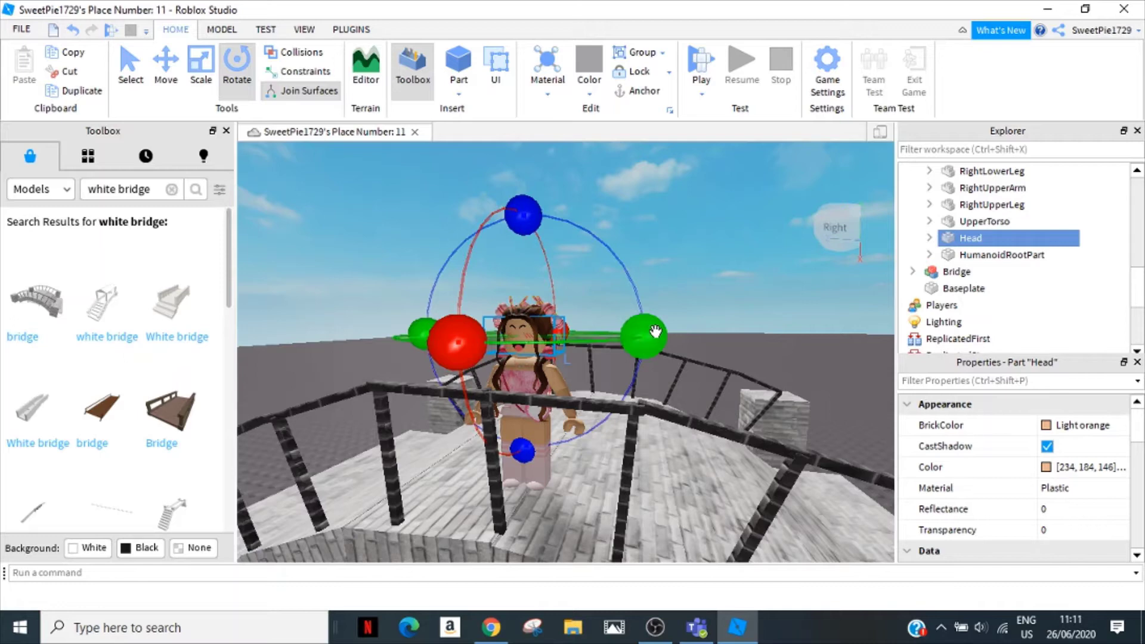
left_click_drag(643, 334, 599, 332)
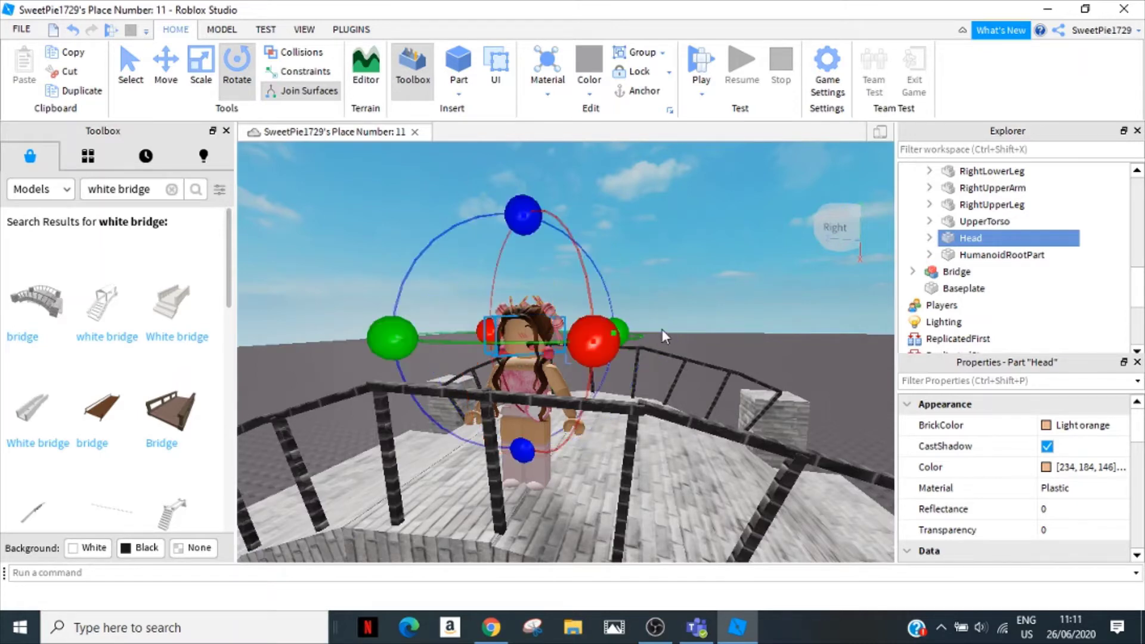
- Rotate the DoubleBrownBraids hair to follow the head, then deselect
scroll(993, 262, "up", 4)
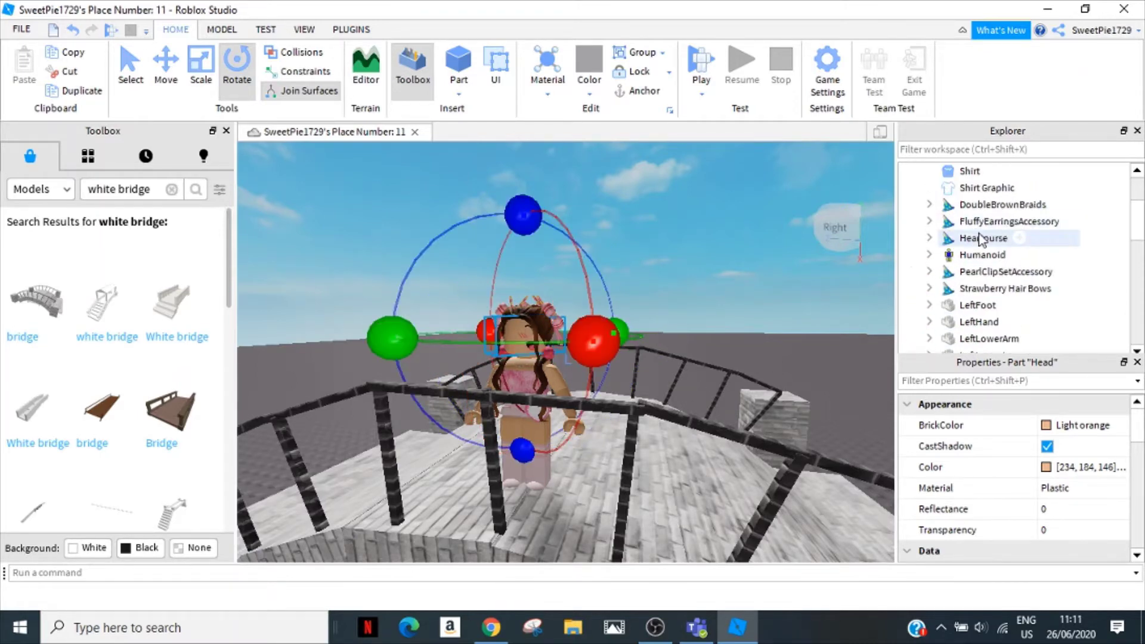
left_click(981, 204)
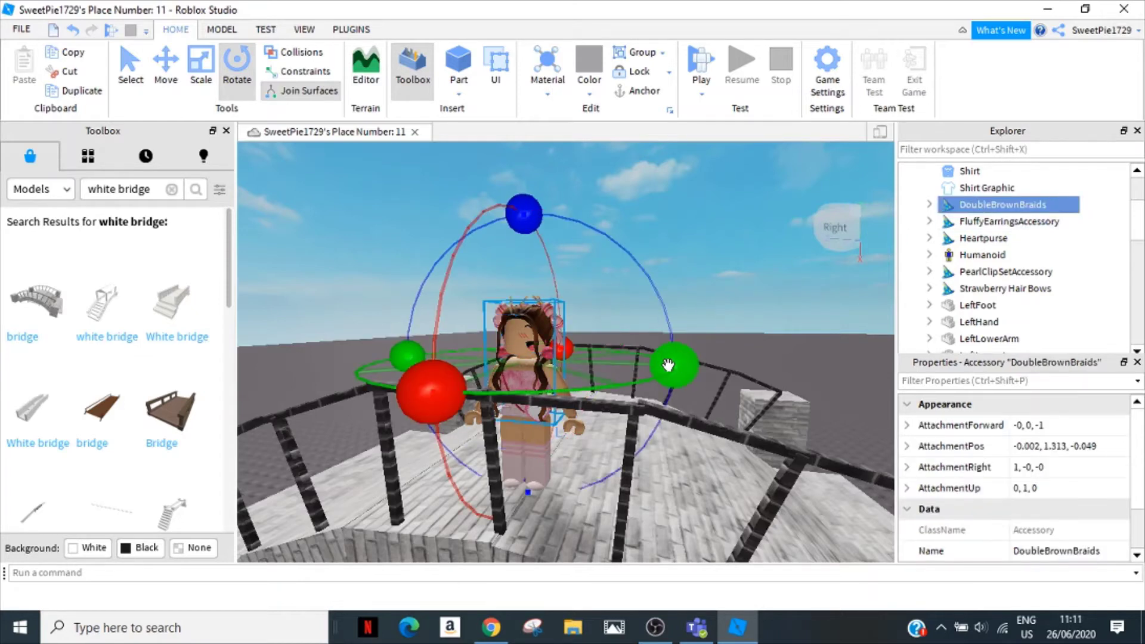
left_click_drag(668, 364, 574, 533)
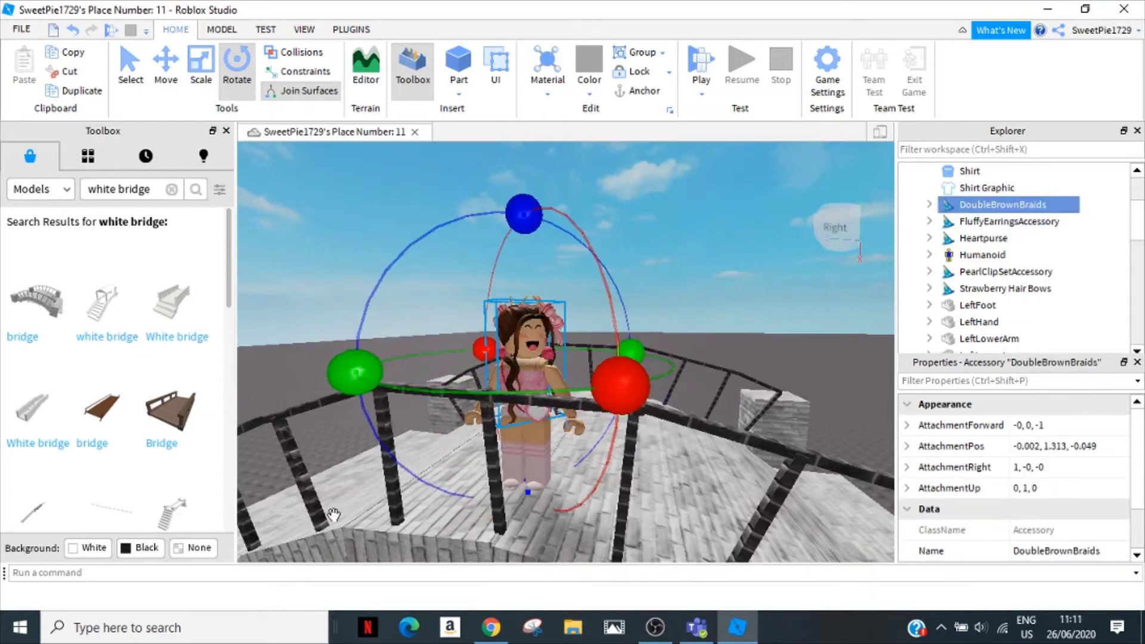
left_click(291, 349)
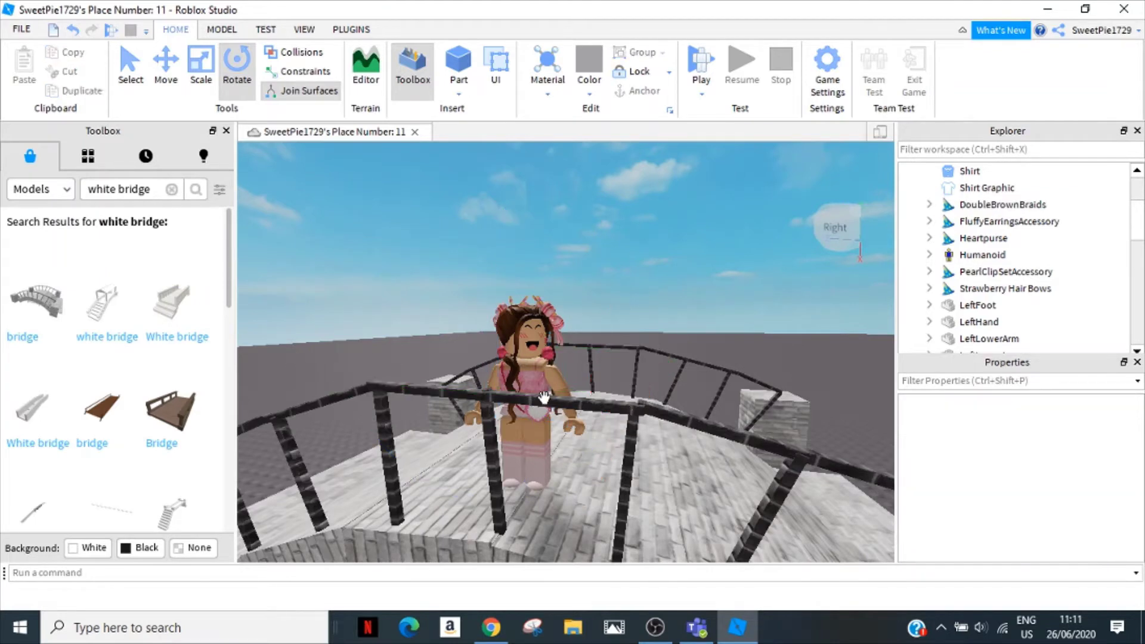
- Select the avatar's LeftLowerArm and rotate it to bend the left arm
scroll(1008, 279, "up", 2)
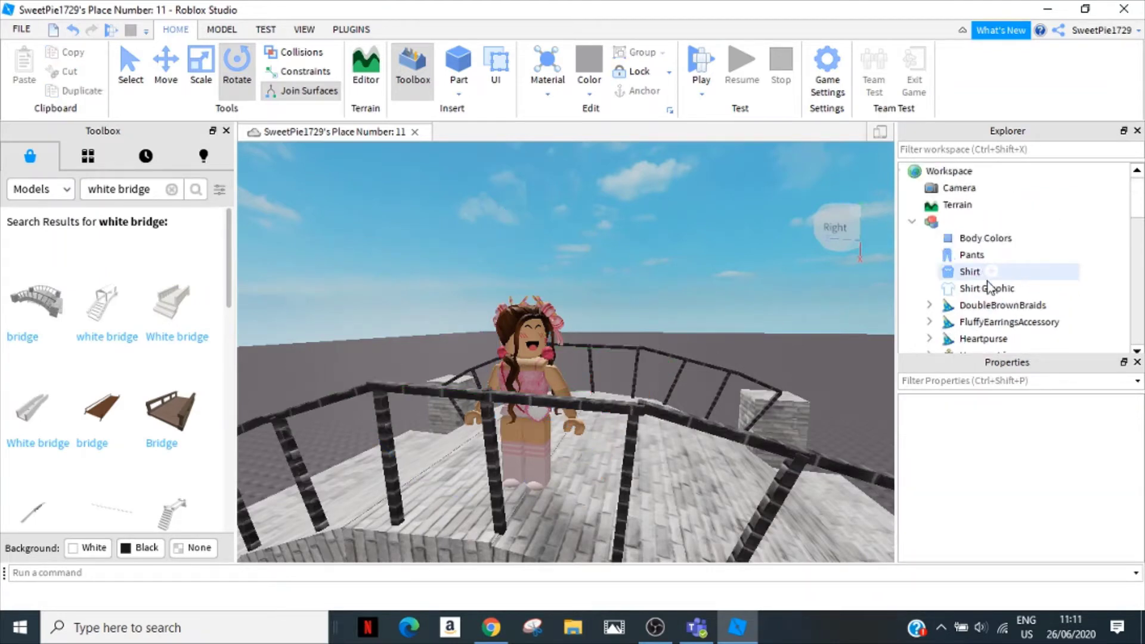
scroll(993, 286, "down", 3)
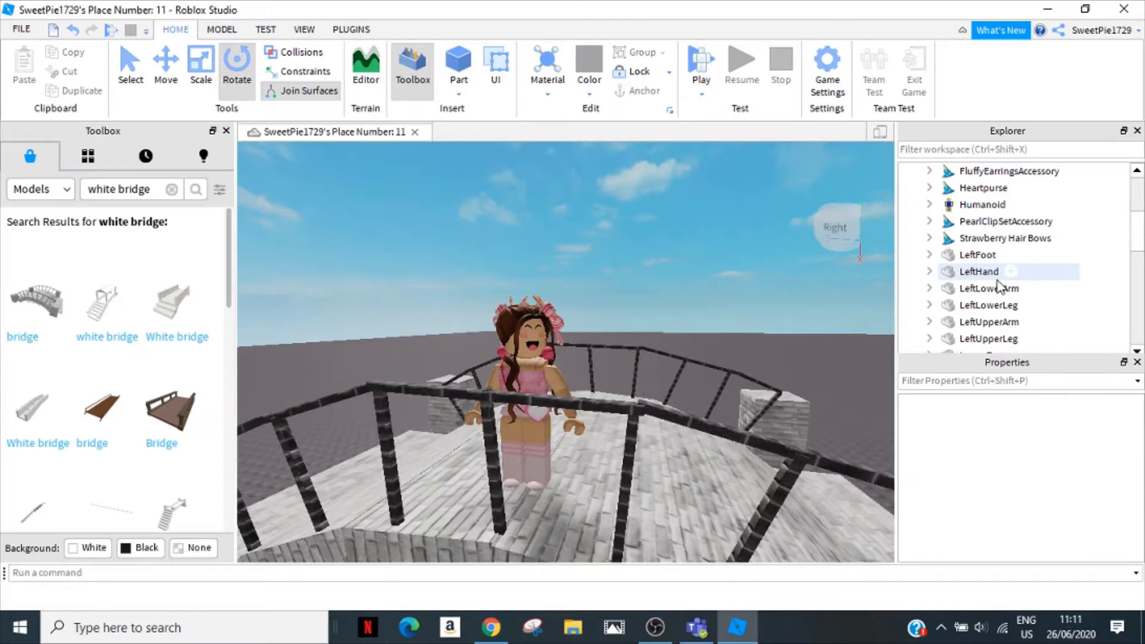
left_click(995, 289)
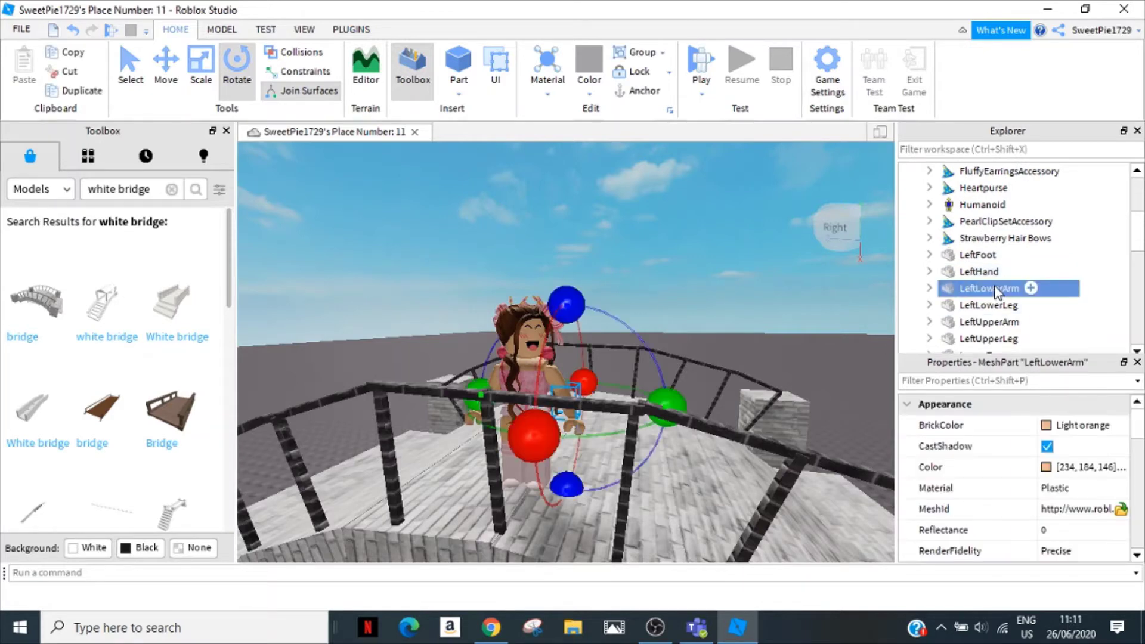
left_click_drag(523, 420, 567, 307)
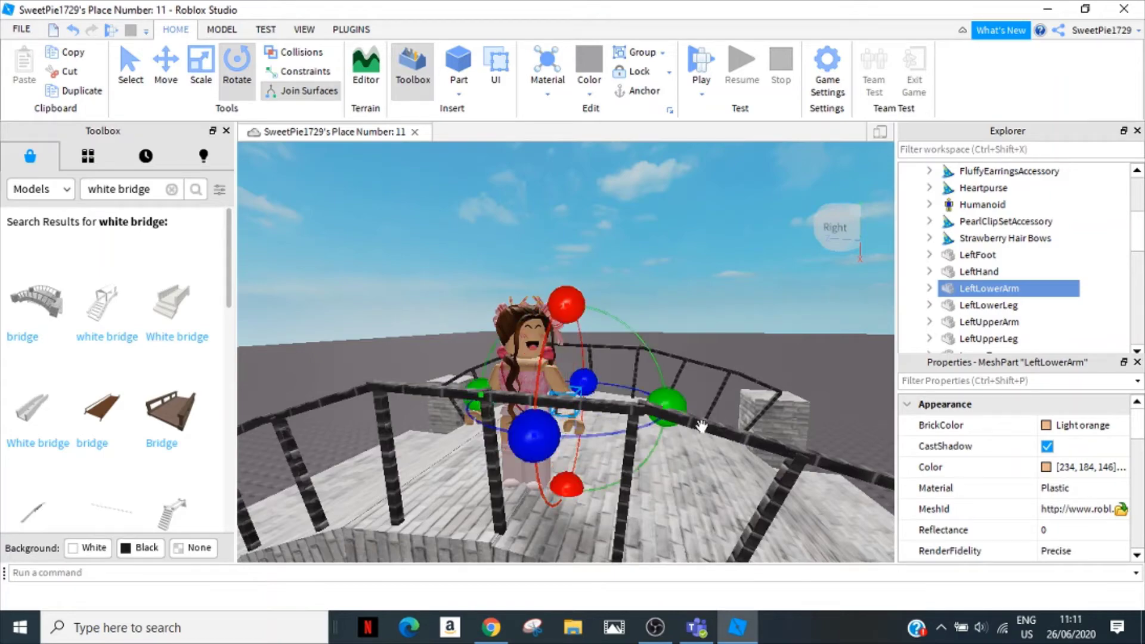
right_click_drag(782, 429, 781, 425)
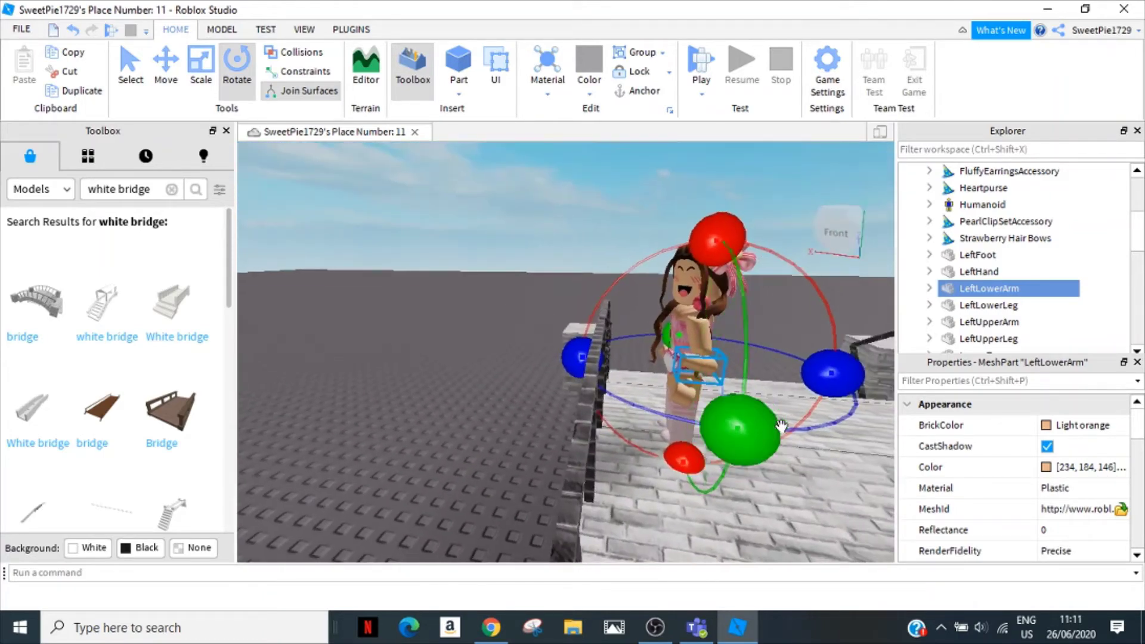
left_click(527, 477)
right_click_drag(528, 477, 522, 462)
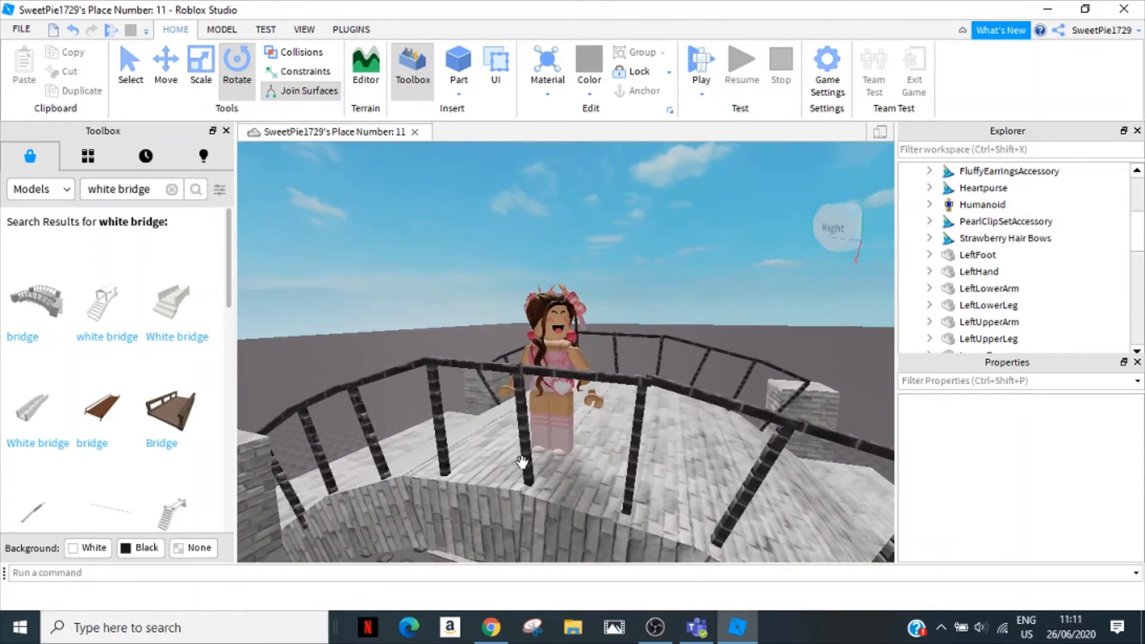
- Rotate the LeftHand, raise it along the blue axis, then clear the selection
left_click(978, 272)
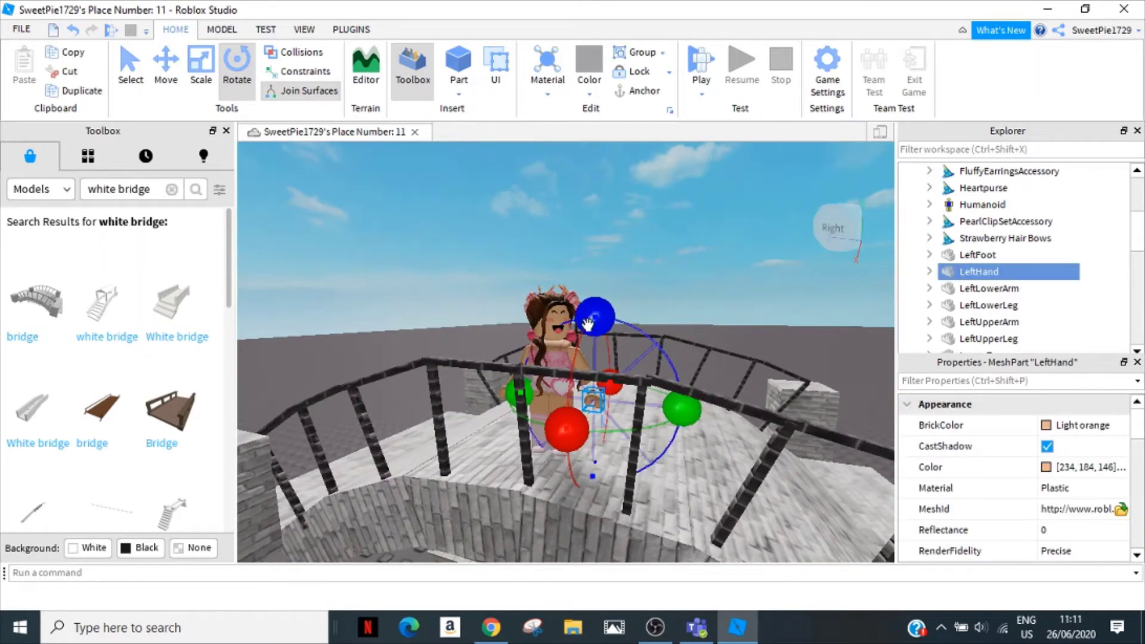
left_click_drag(571, 447, 583, 345)
left_click_drag(656, 423, 617, 490)
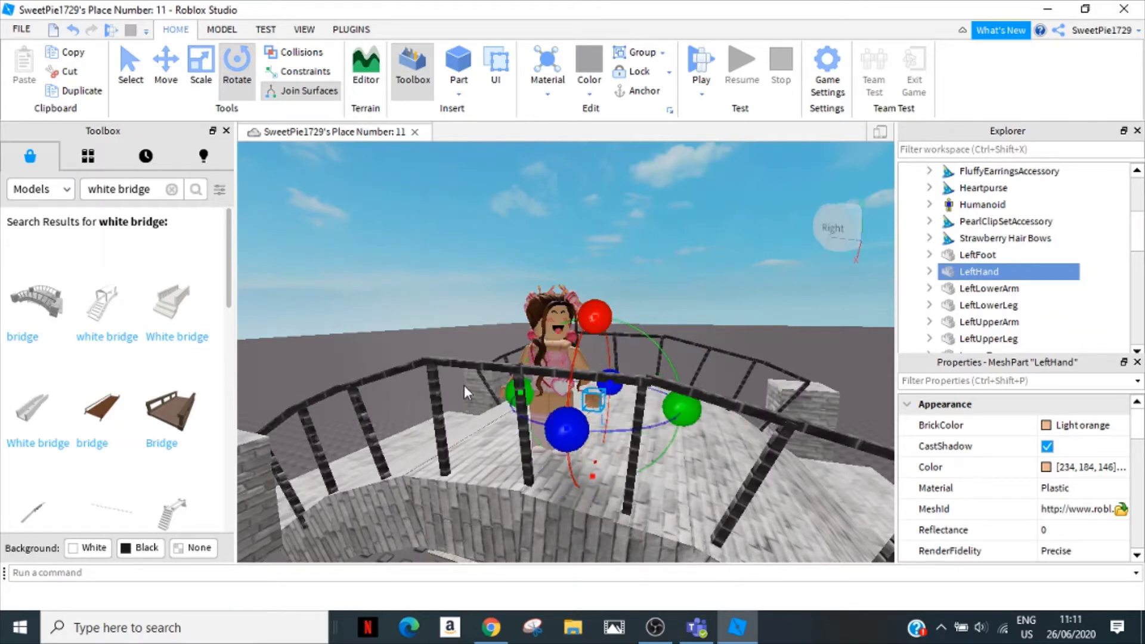
left_click(166, 60)
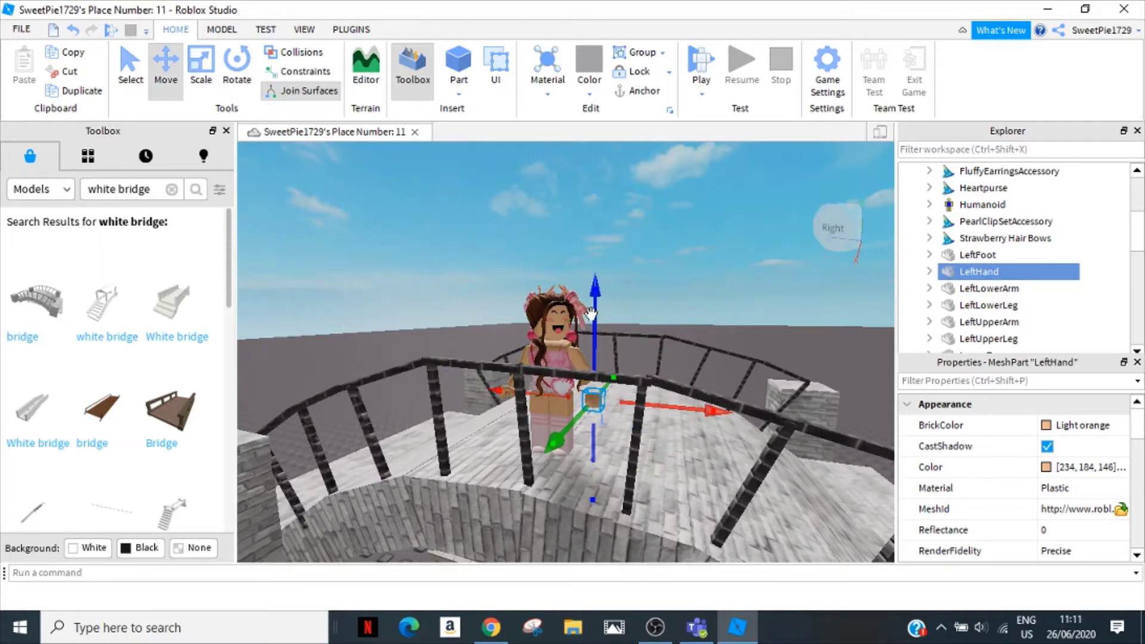
left_click_drag(590, 313, 594, 281)
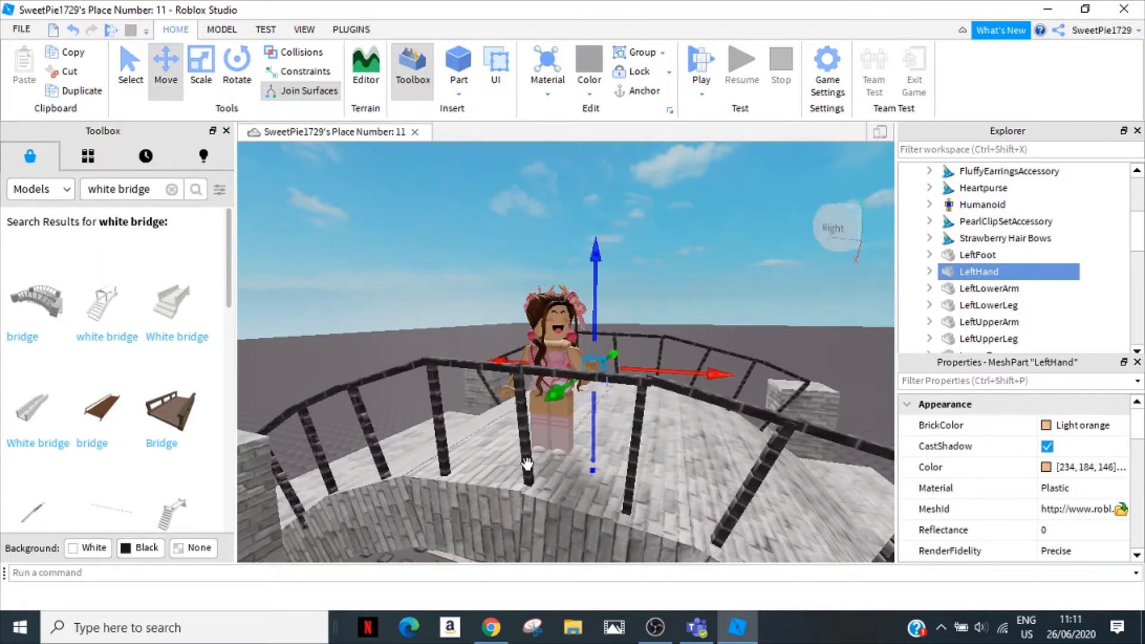
left_click(477, 477)
left_click(363, 236)
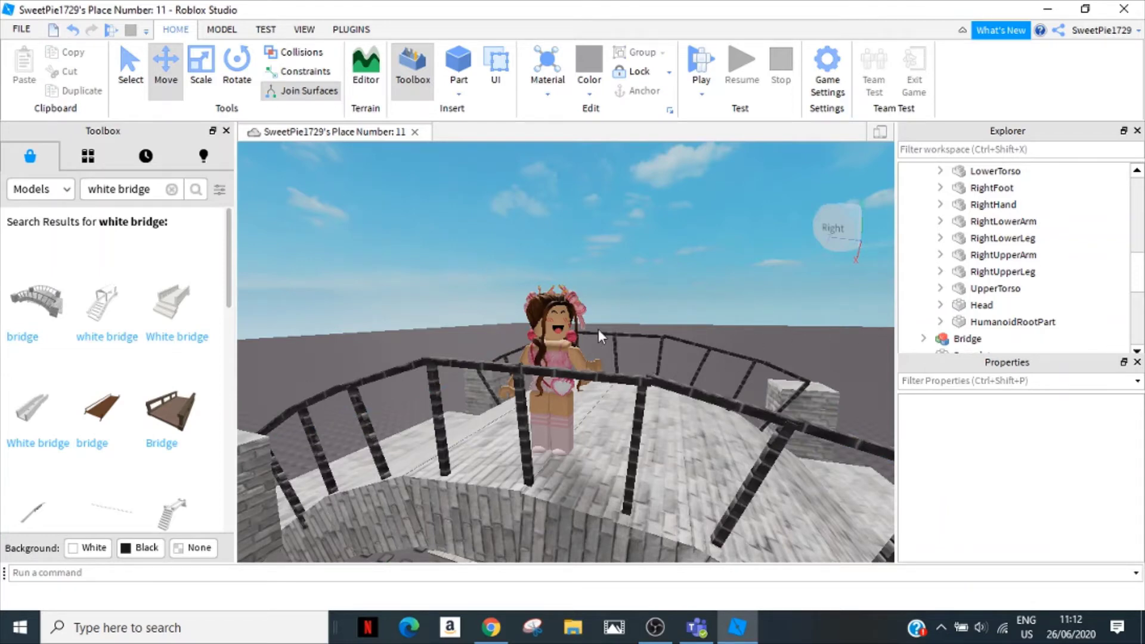
- In Explorer, drag the Bridge model into the avatar's model to parent it
scroll(534, 303, "down", 5)
scroll(538, 329, "up", 5)
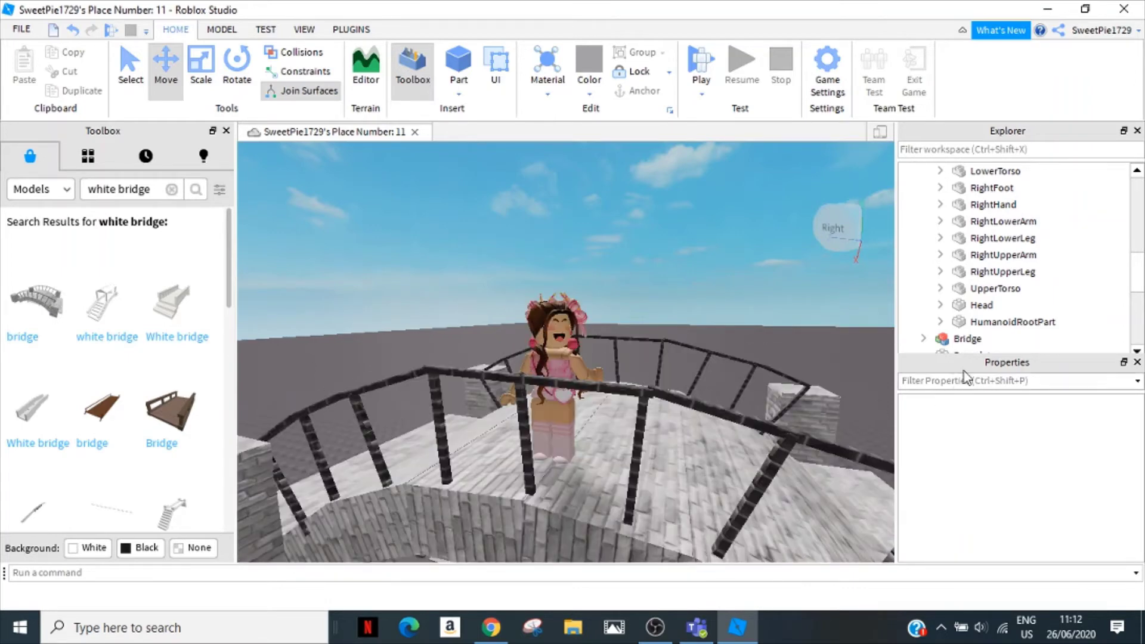
scroll(1037, 232, "down", 1)
scroll(1035, 214, "up", 2)
scroll(1030, 228, "up", 7)
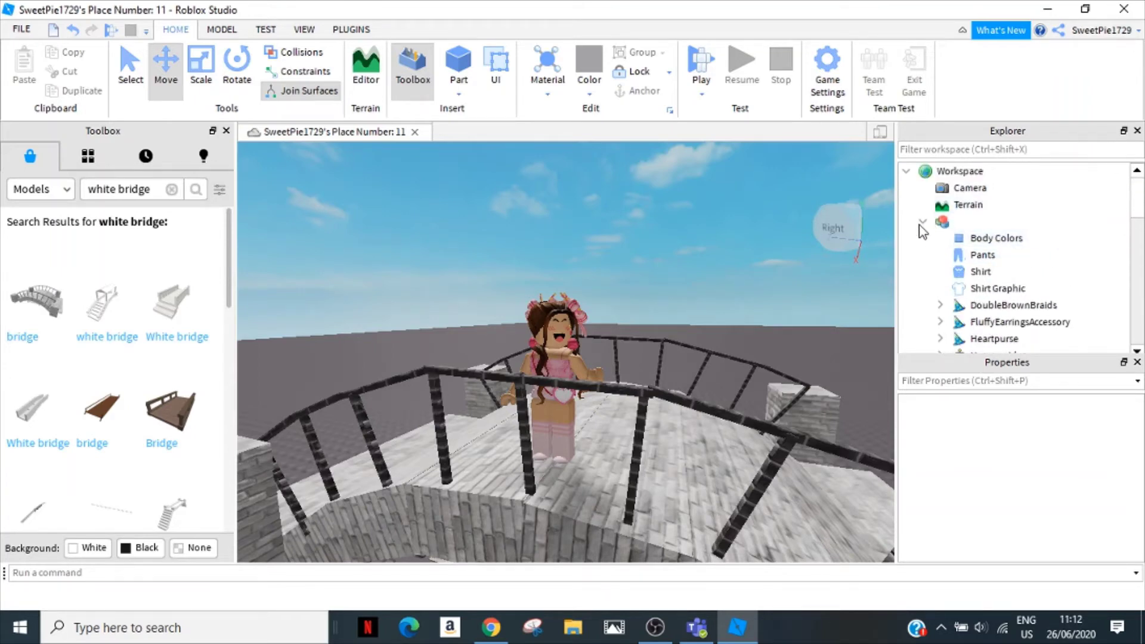
left_click(923, 221)
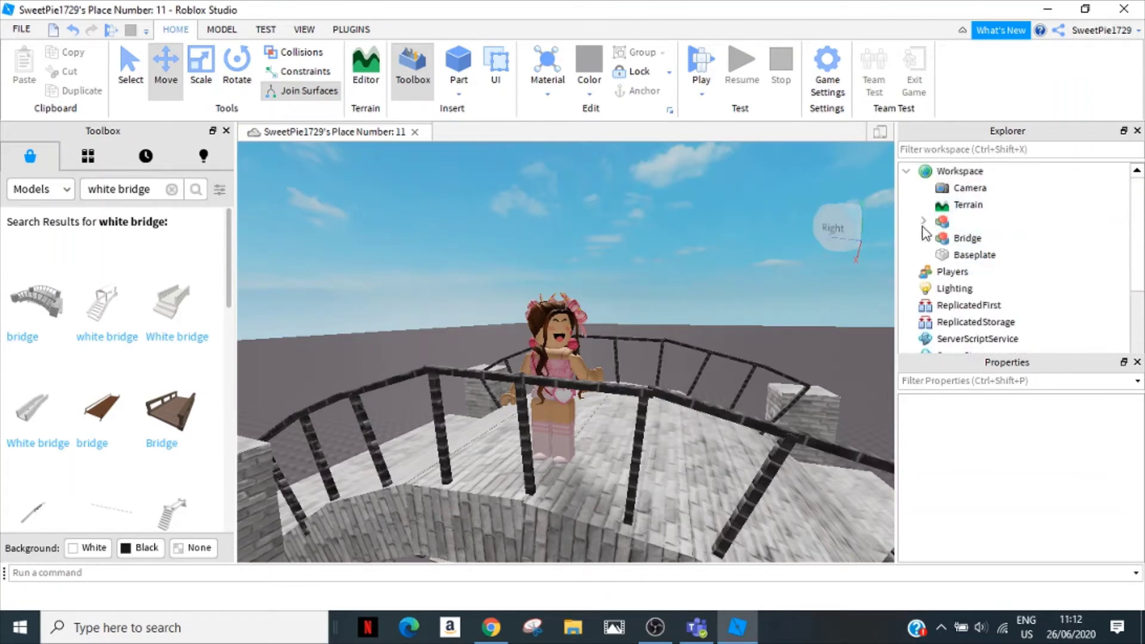
left_click(959, 239)
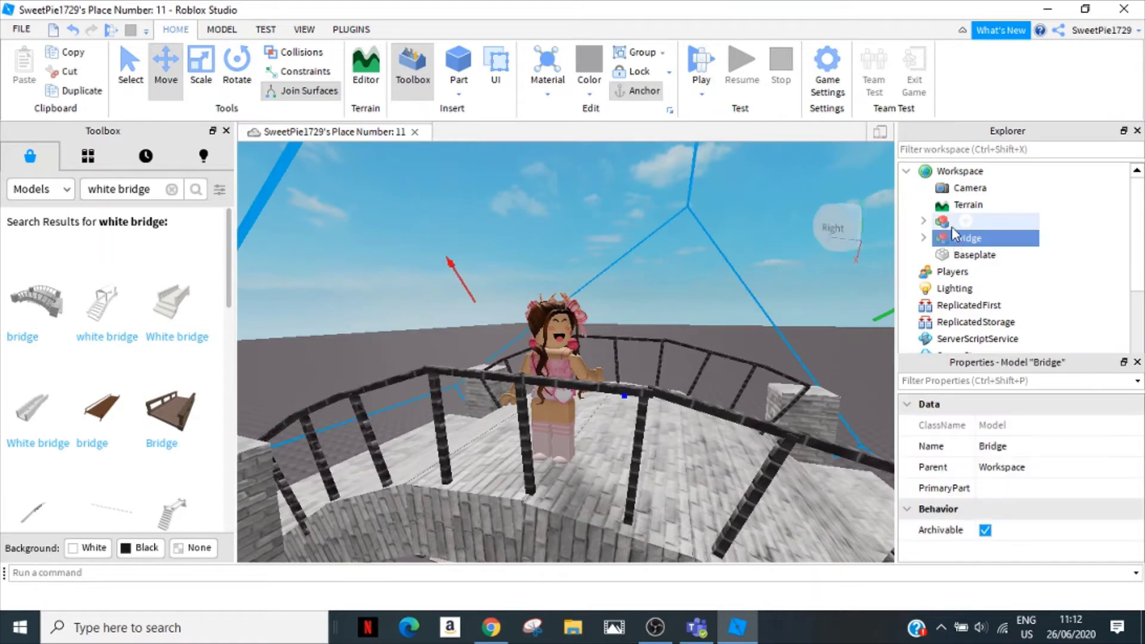
left_click_drag(952, 227, 984, 256)
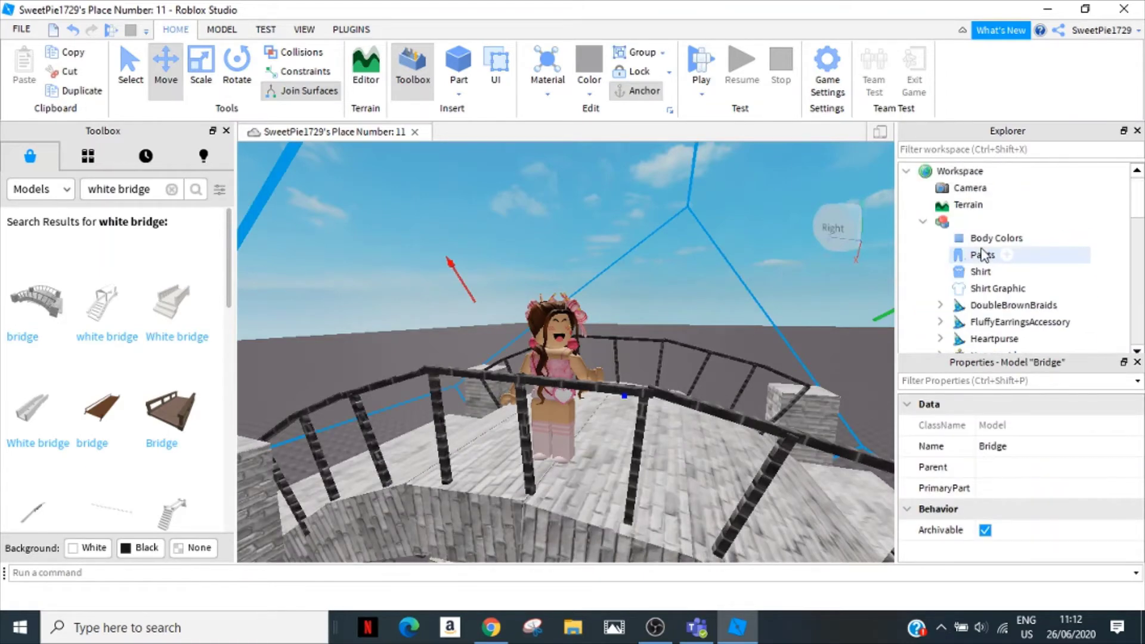
left_click(923, 221)
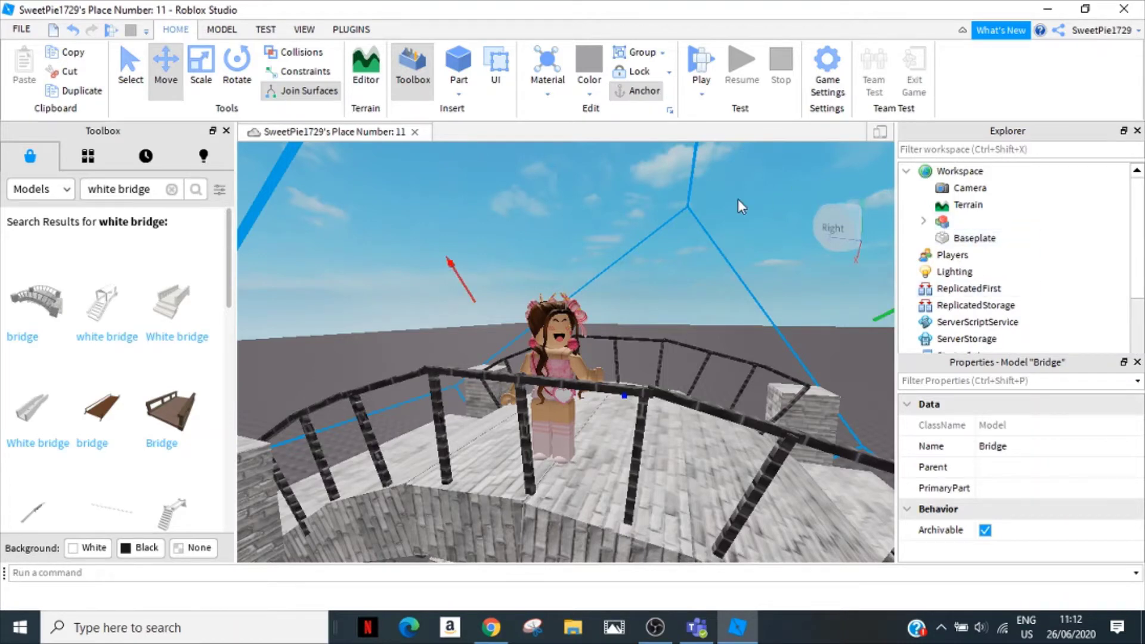
- Check the View options, return to the Home tools, and zoom in on the bridge
scroll(518, 320, "down", 5)
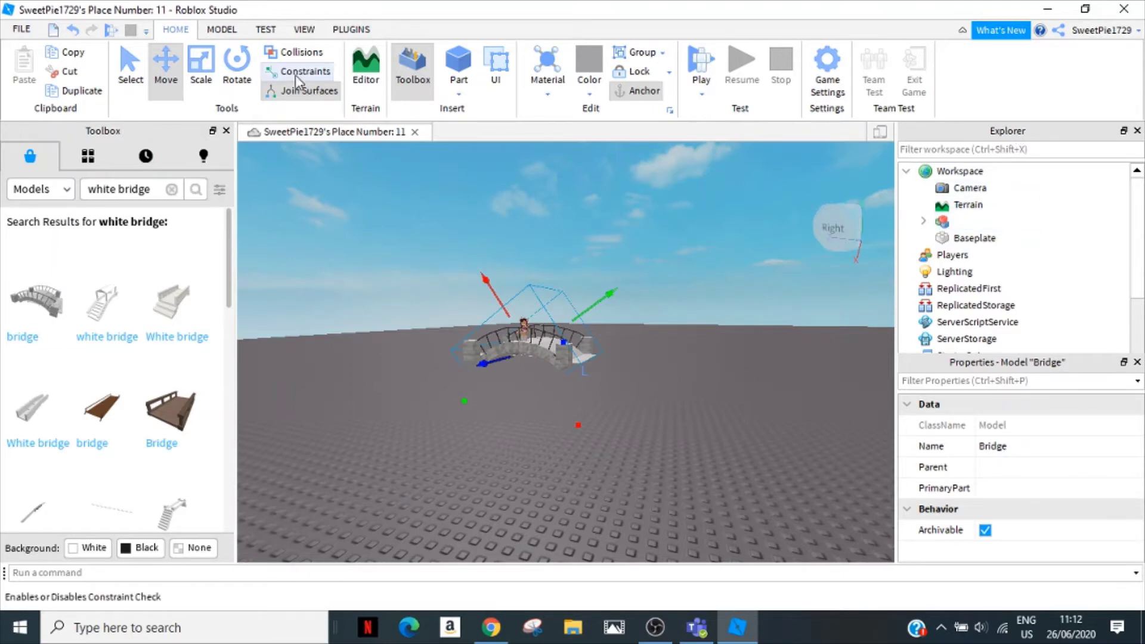
left_click(304, 30)
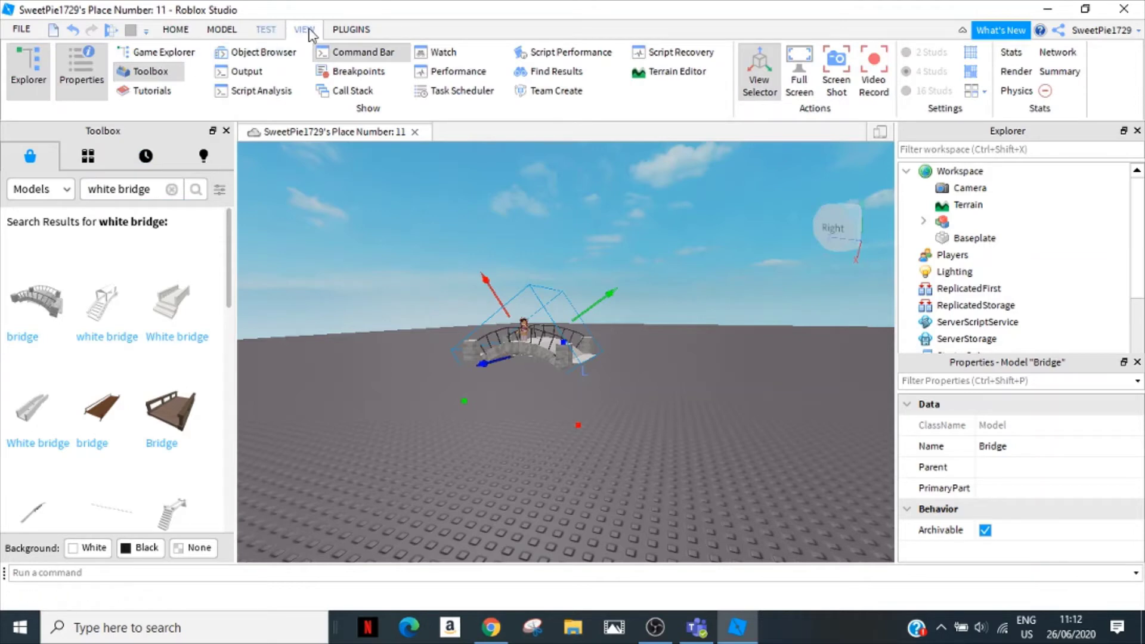
left_click(182, 30)
scroll(521, 438, "up", 5)
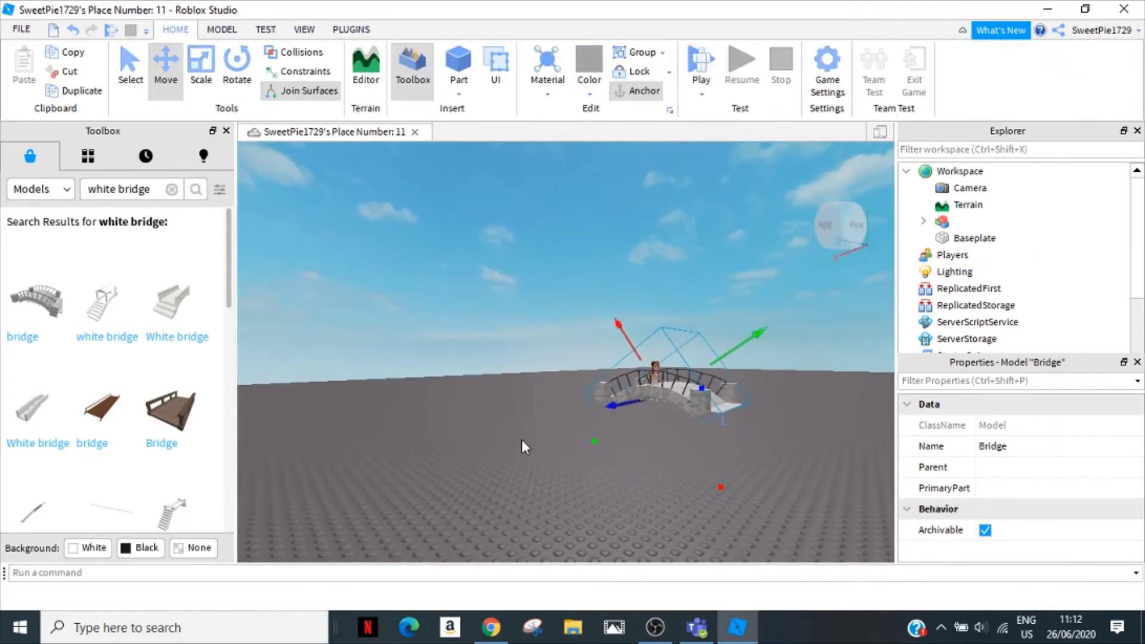
scroll(521, 440, "up", 2)
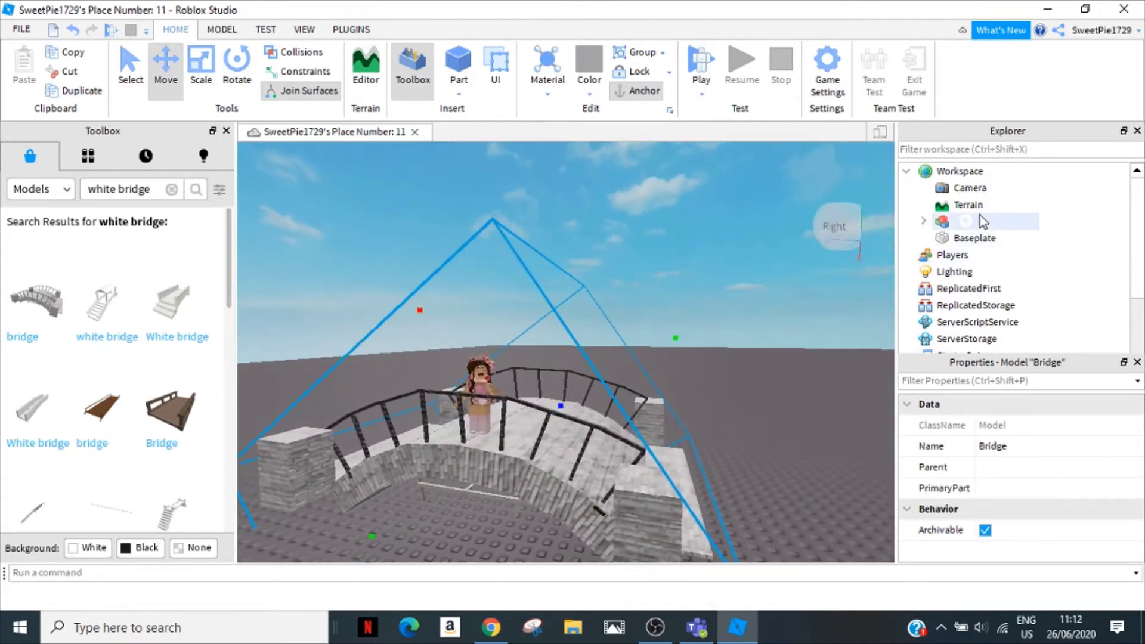
- Export the selected avatar-and-bridge model as the OBJ file 'Aesthetic bridge gfx'
left_click(1000, 219)
right_click(1000, 219)
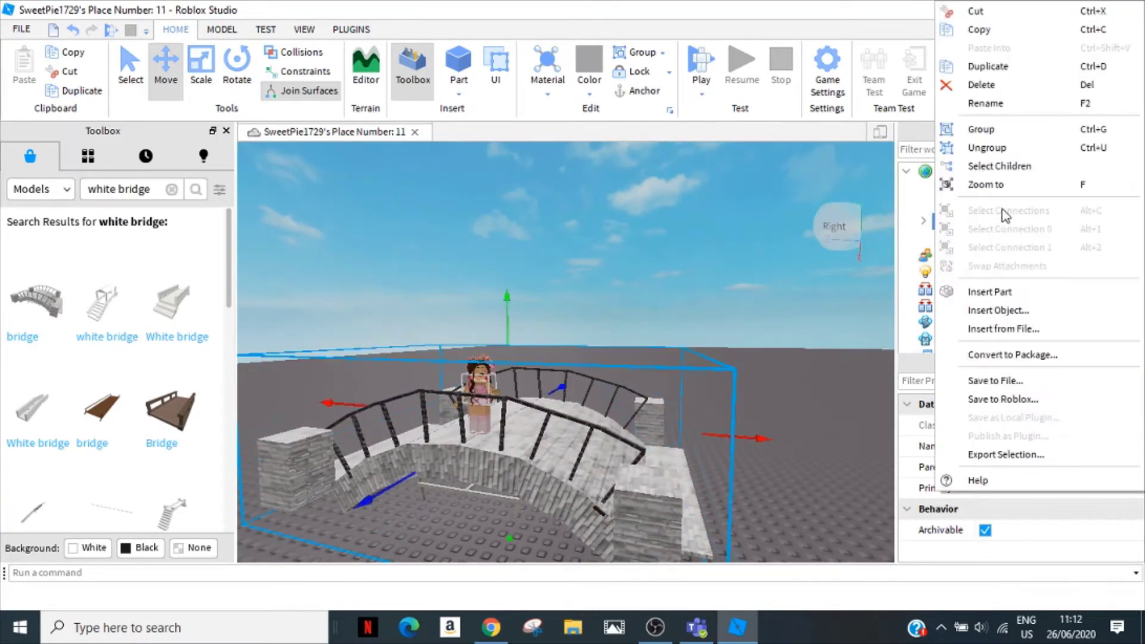
left_click(1002, 454)
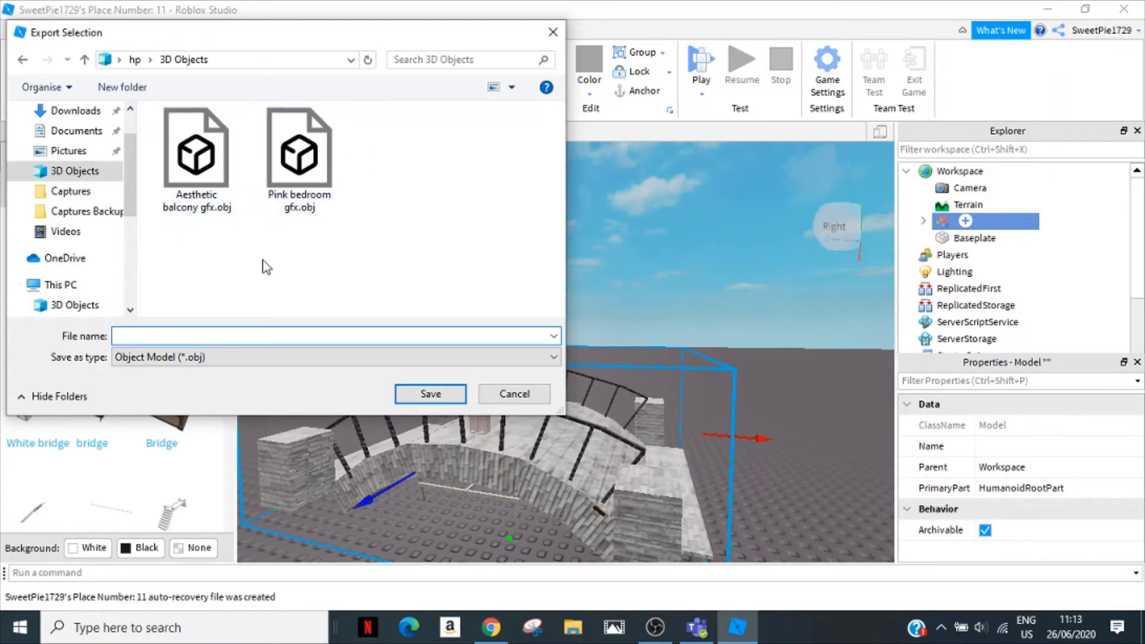
type("A")
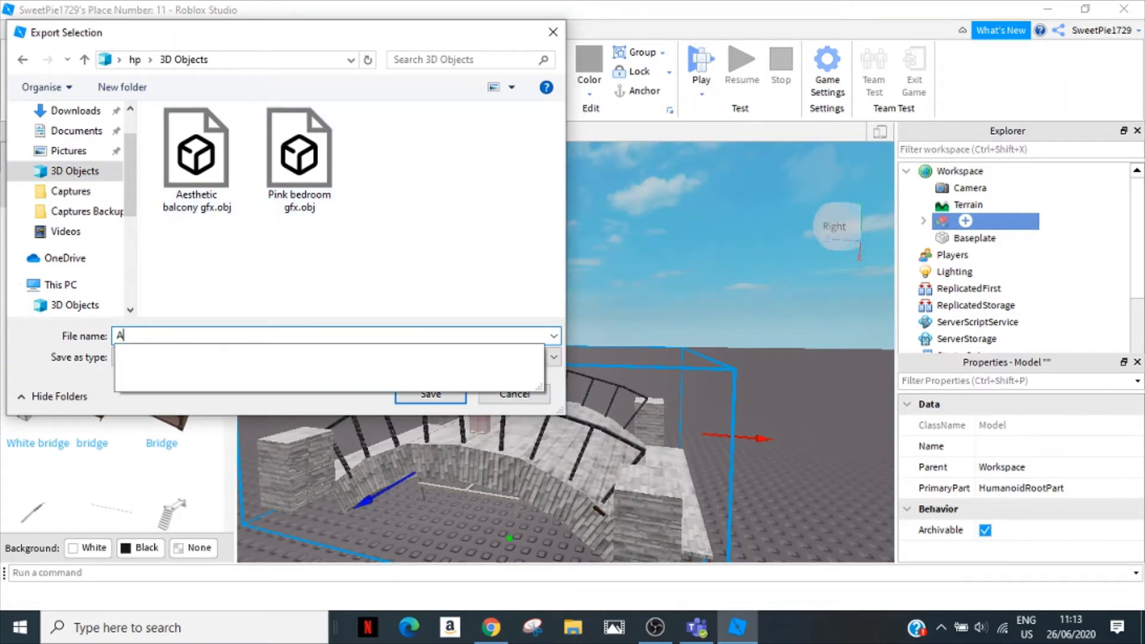
type("esthetic b")
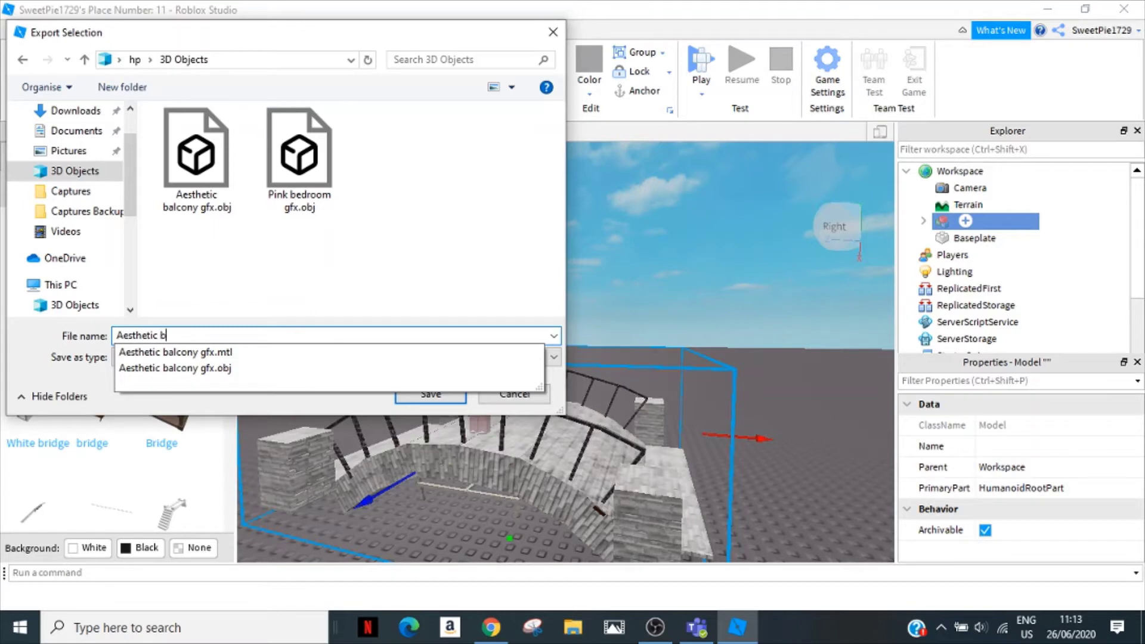
type("ridge gfx")
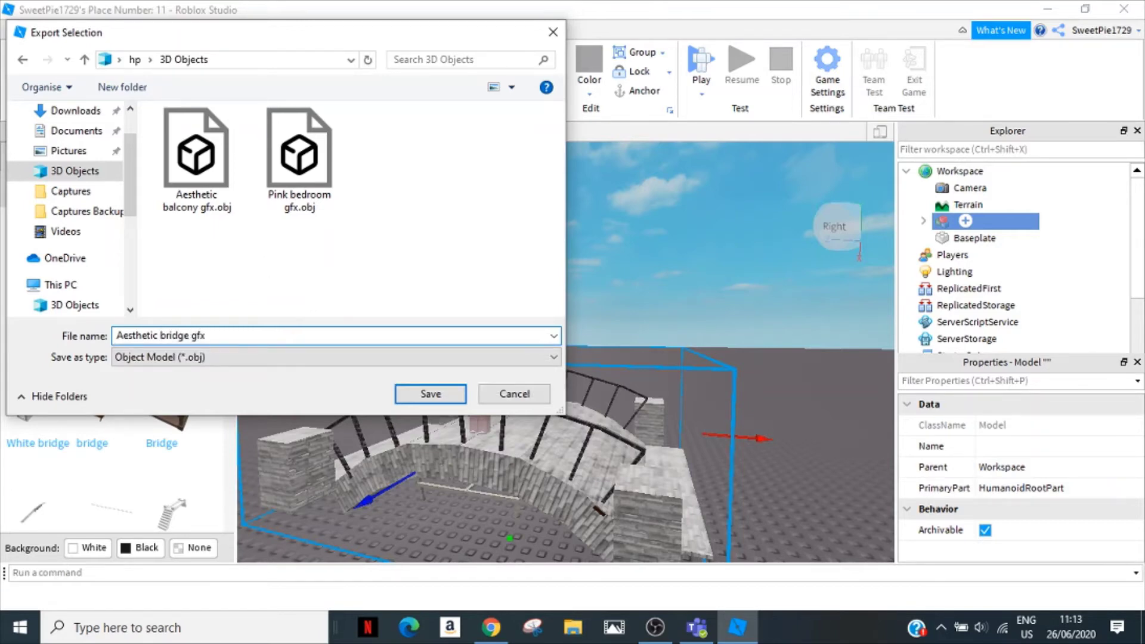
key("Return")
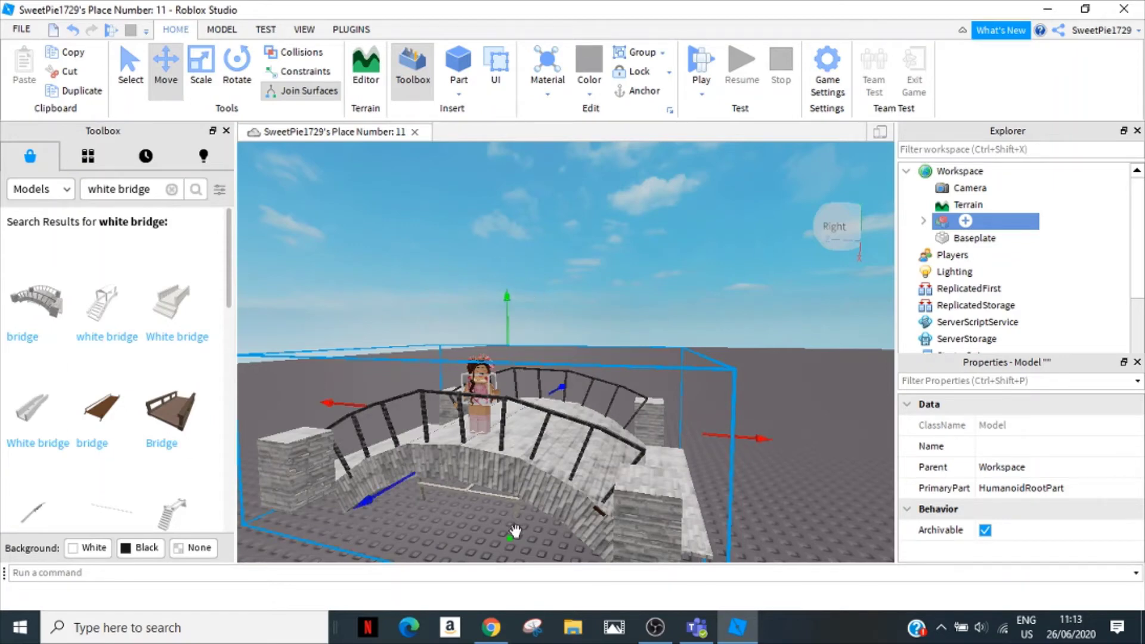
- Minimize the Chrome browser to get it out of the way
left_click(484, 632)
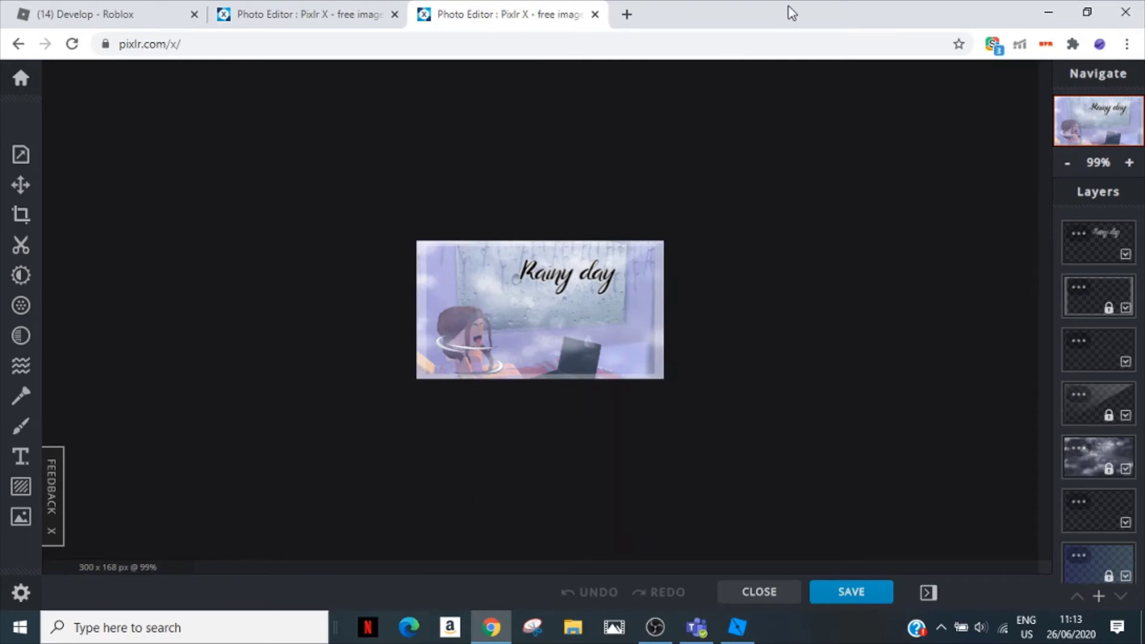
left_click(1033, 11)
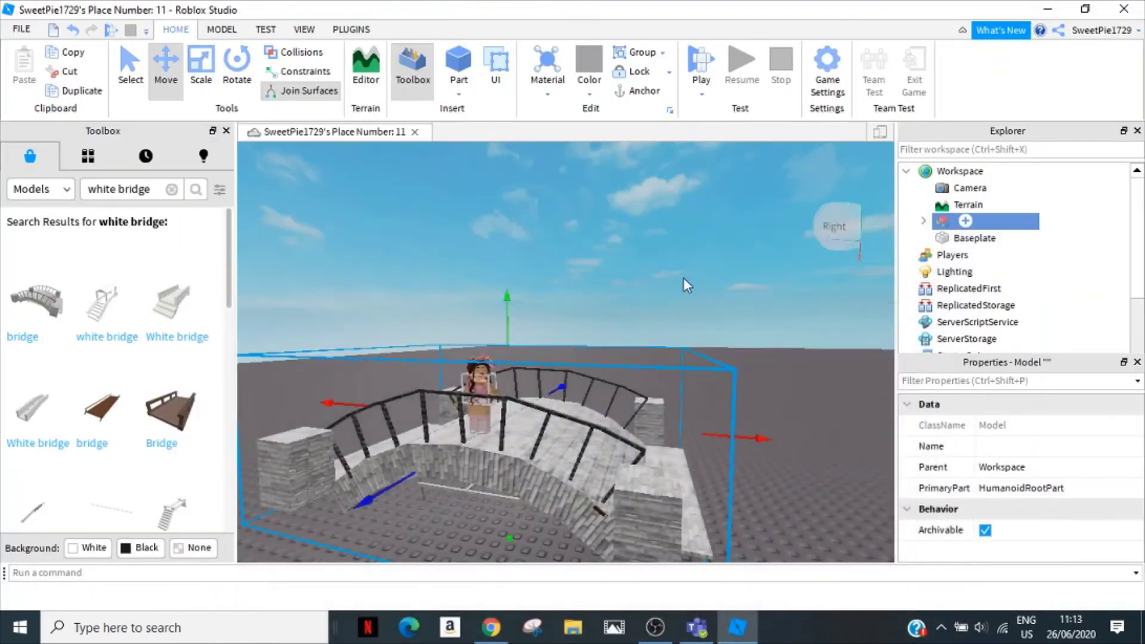
left_click(301, 623)
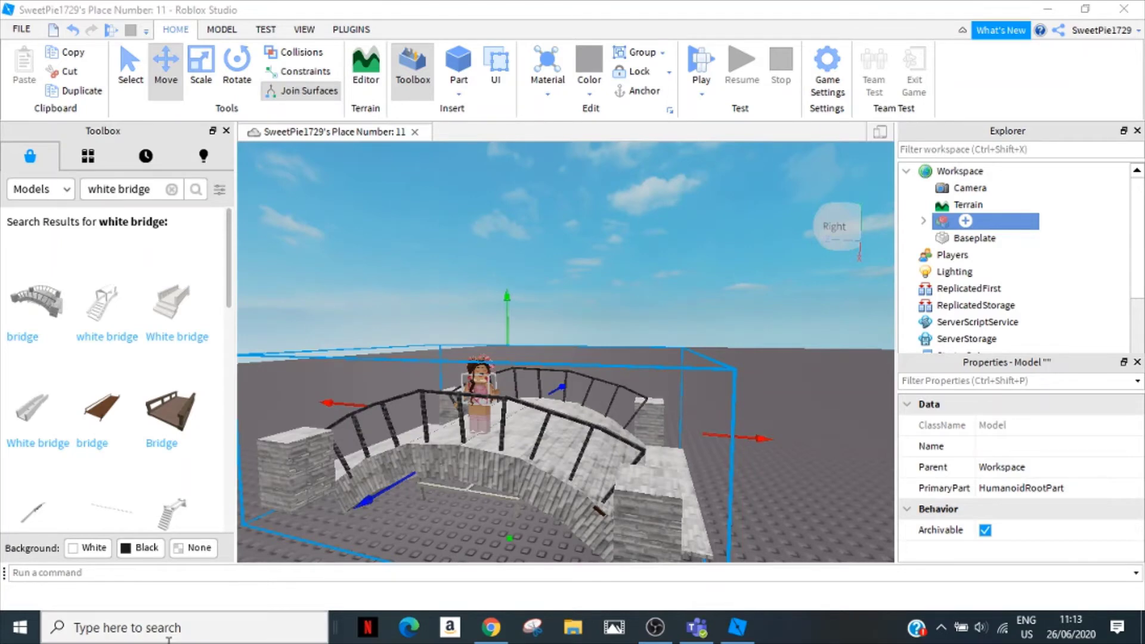
- Search Windows for '3d viewer' and launch the 3D Viewer app
left_click(168, 638)
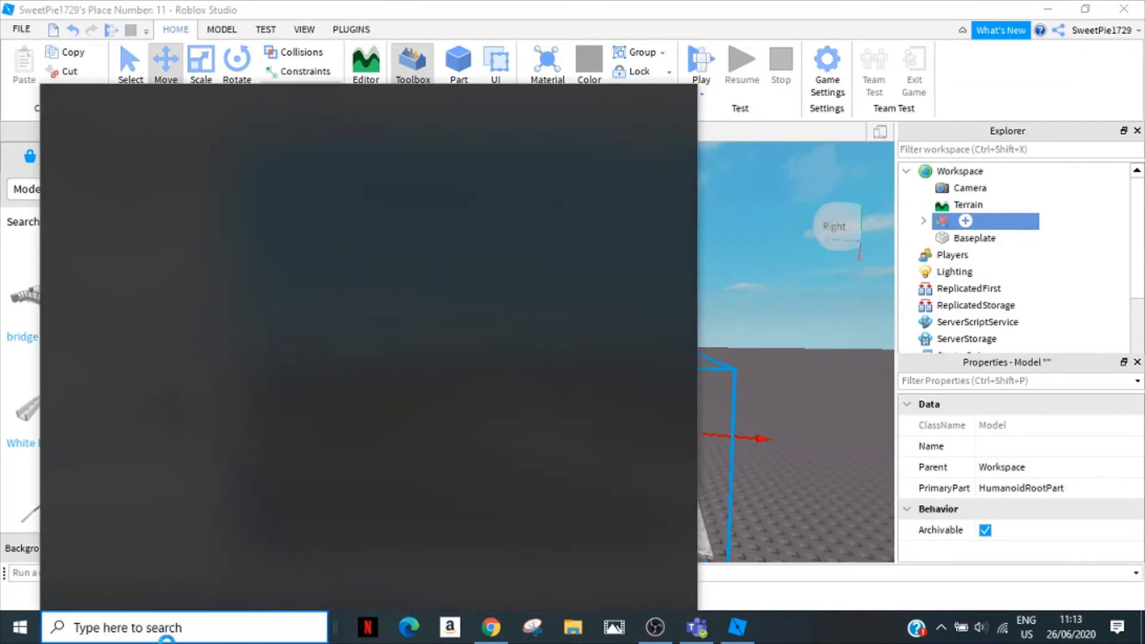
type("3d")
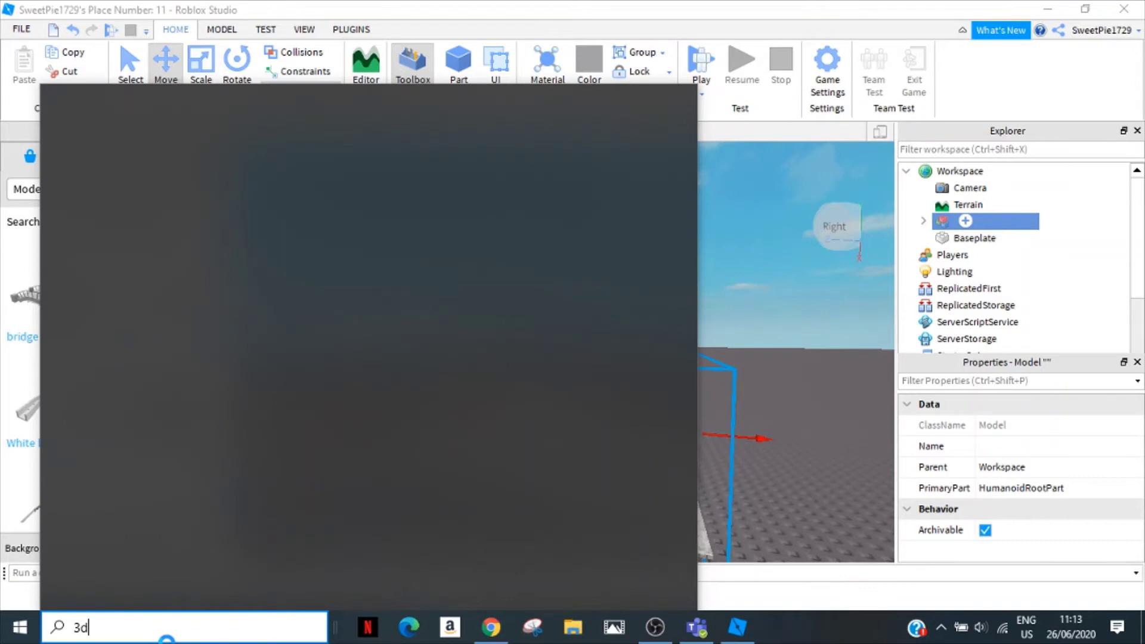
type(" veiwe")
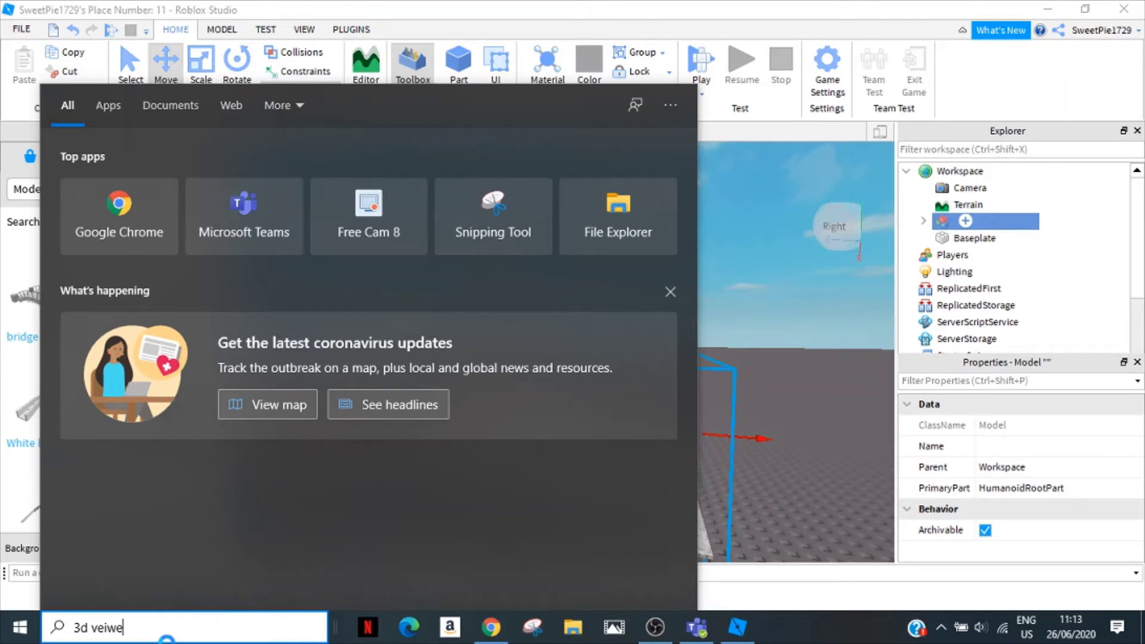
key("BackSpace")
key("BackSpace")
key("BackSpace")
key("BackSpace")
key("BackSpace")
type("v")
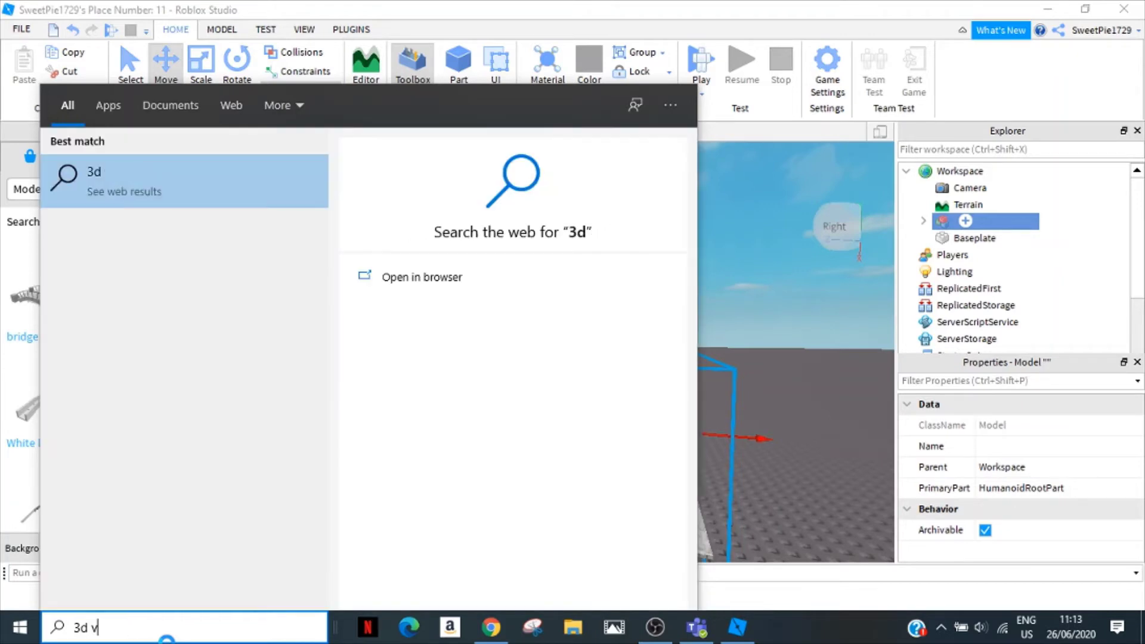
type("iwer")
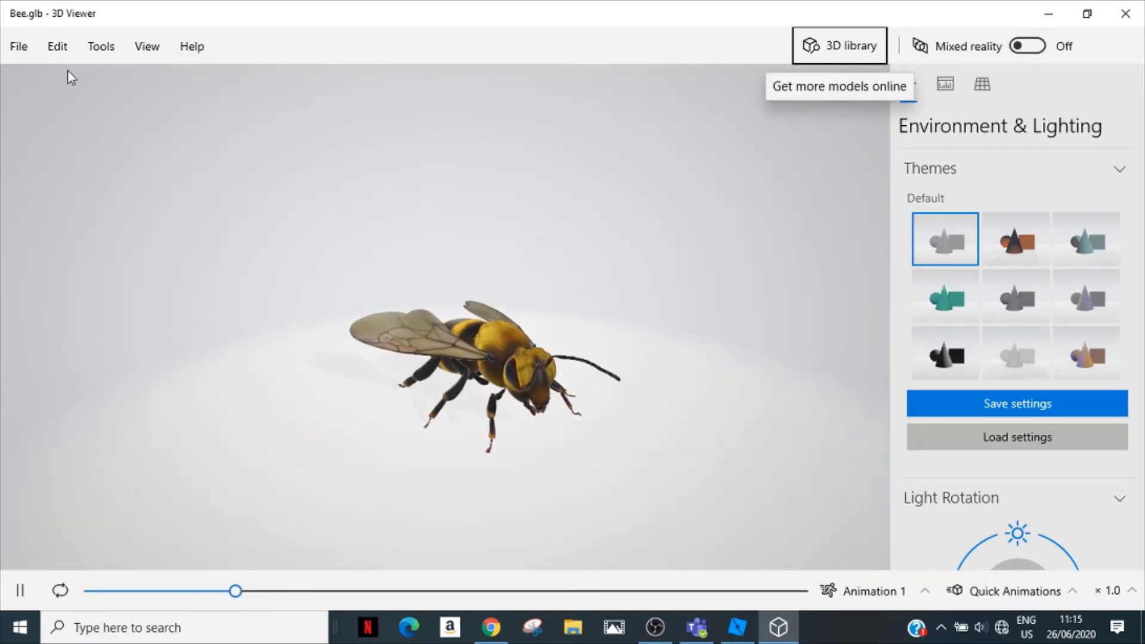
- Open Aesthetic bridge gfx.obj from the 3D Objects folder in 3D Viewer
left_click(19, 47)
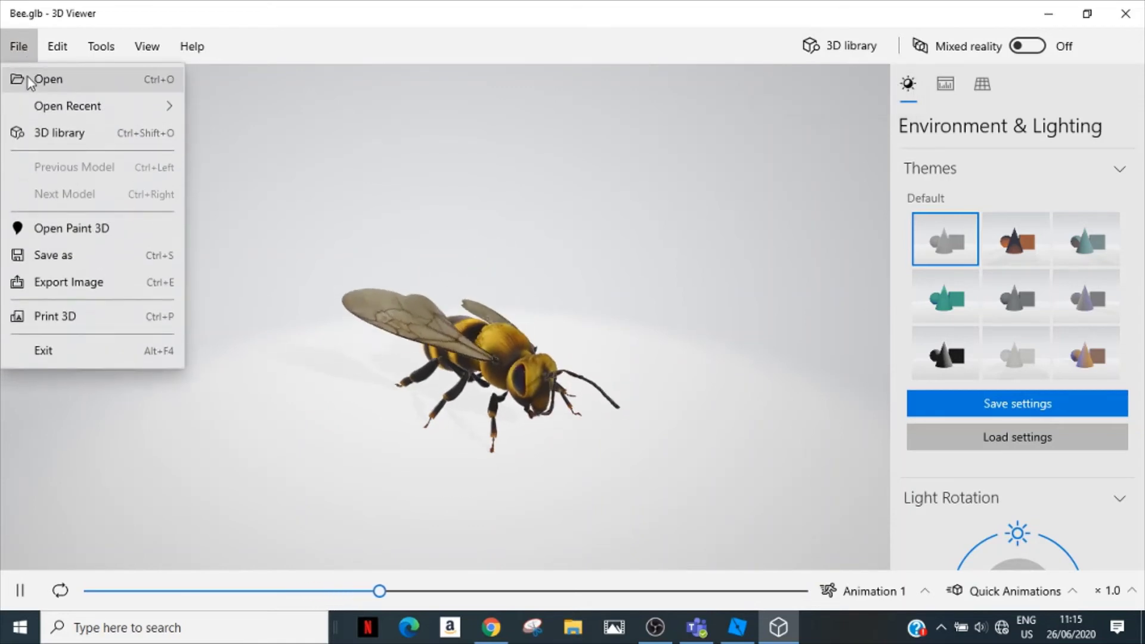
key("Escape")
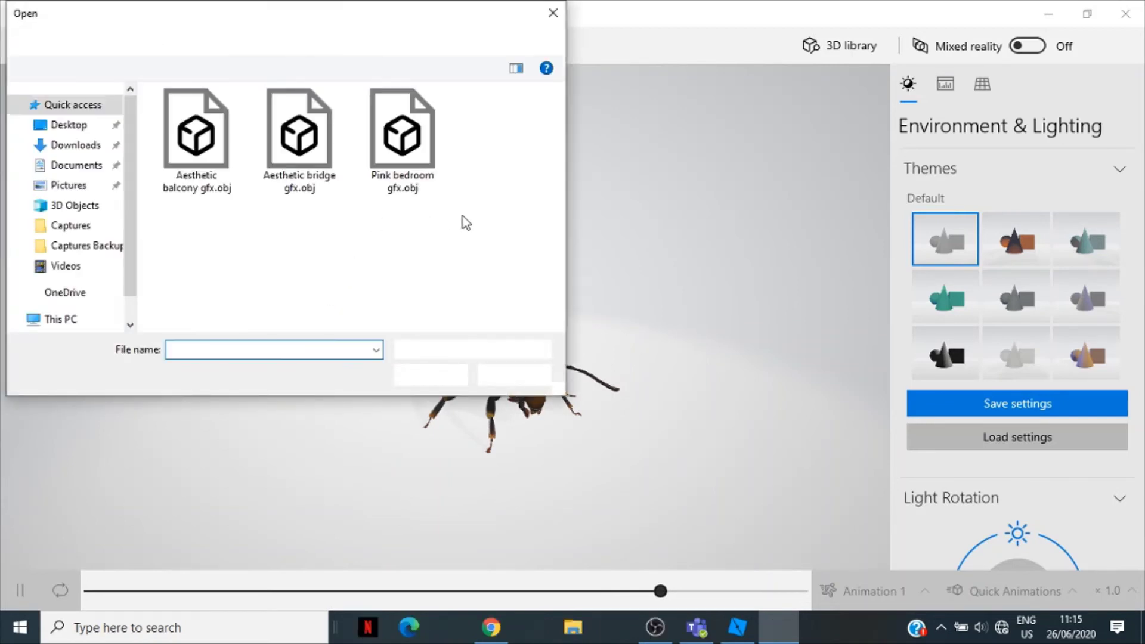
double_click(322, 136)
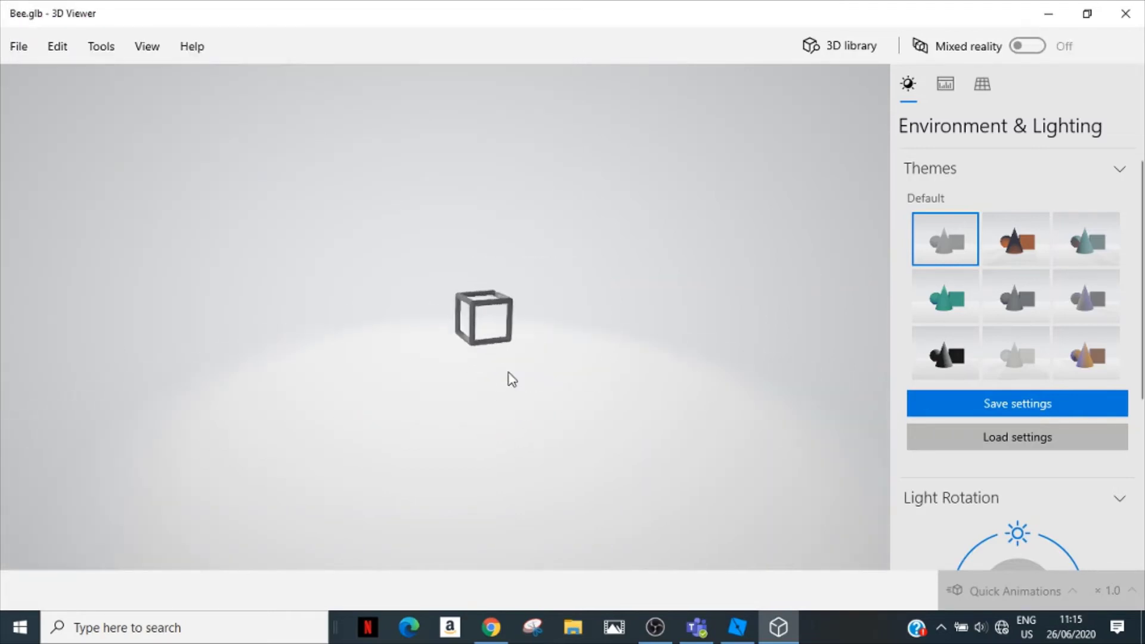
- Orbit and zoom to frame the avatar inside the bridge railings and the underside supports
left_click_drag(667, 356, 599, 302)
left_click_drag(789, 333, 617, 341)
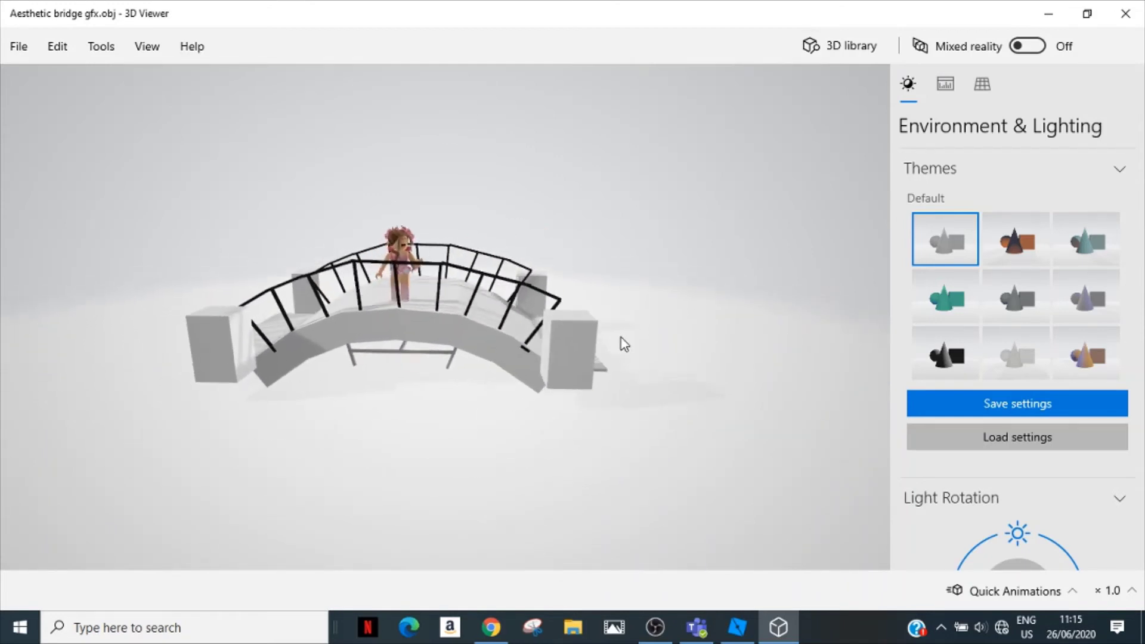
scroll(513, 305, "up", 5)
scroll(506, 315, "down", 5)
left_click_drag(475, 251, 524, 277)
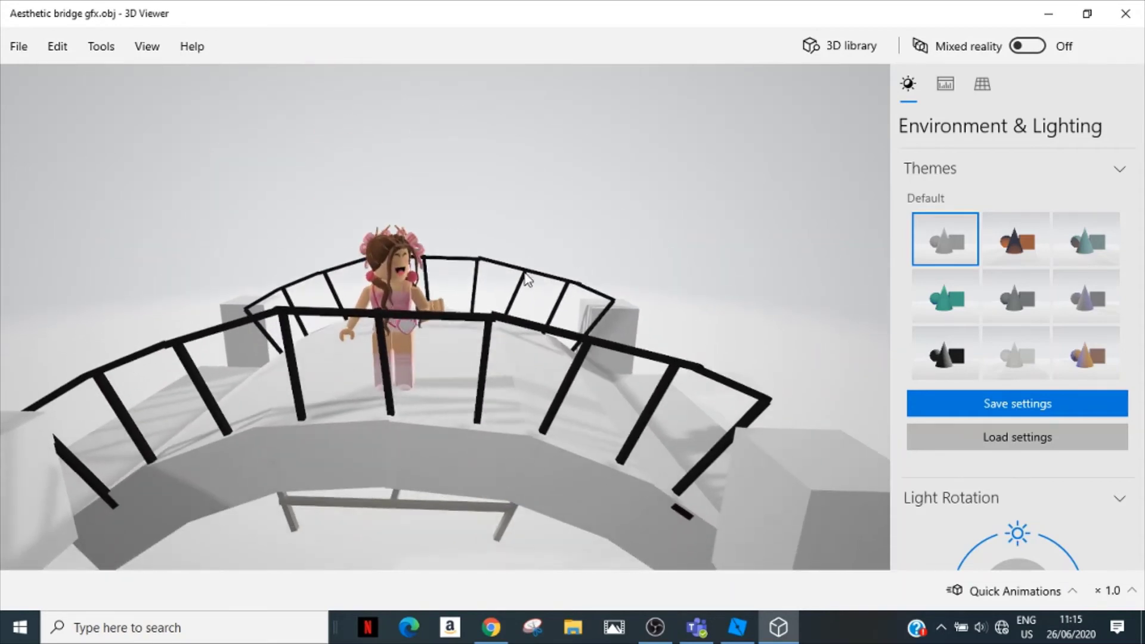
scroll(524, 279, "up", 2)
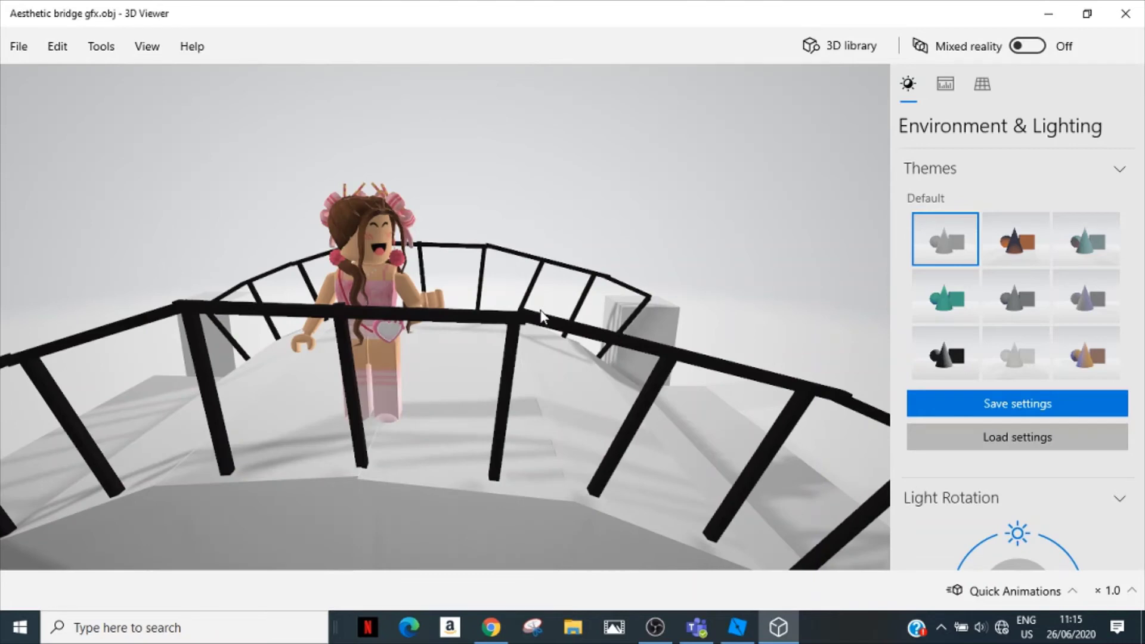
mouse_move(527, 345)
left_mouse_down()
mouse_move(517, 382)
mouse_move(537, 334)
mouse_move(526, 362)
left_mouse_up()
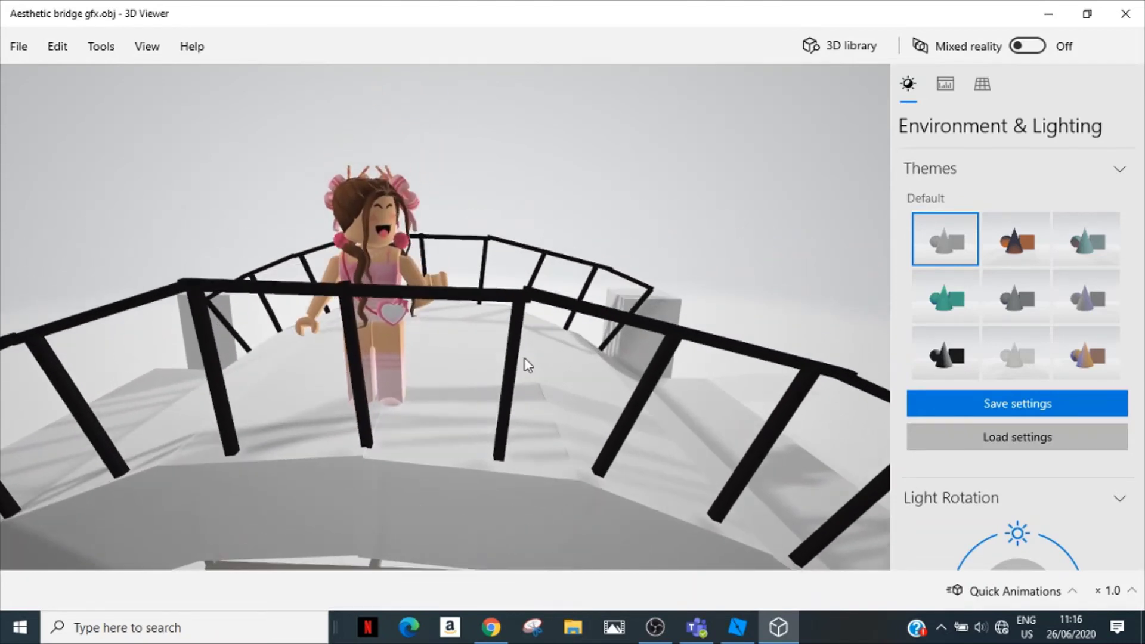
- Relight the scene with the warm colour theme and rotate the main light
left_click(1084, 363)
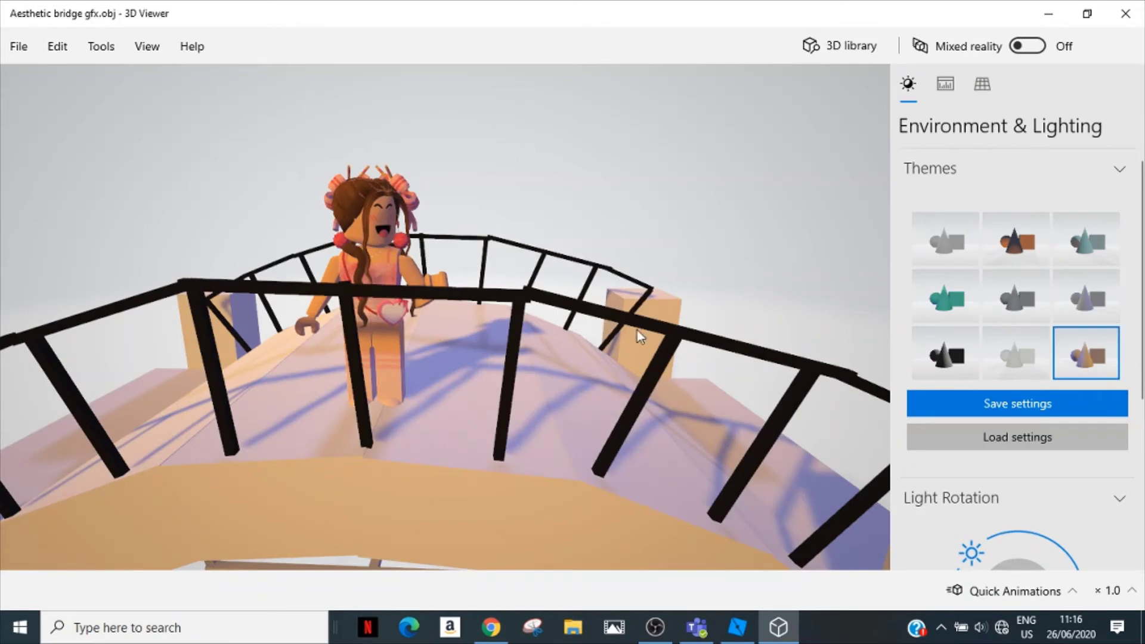
scroll(1014, 434, "down", 5)
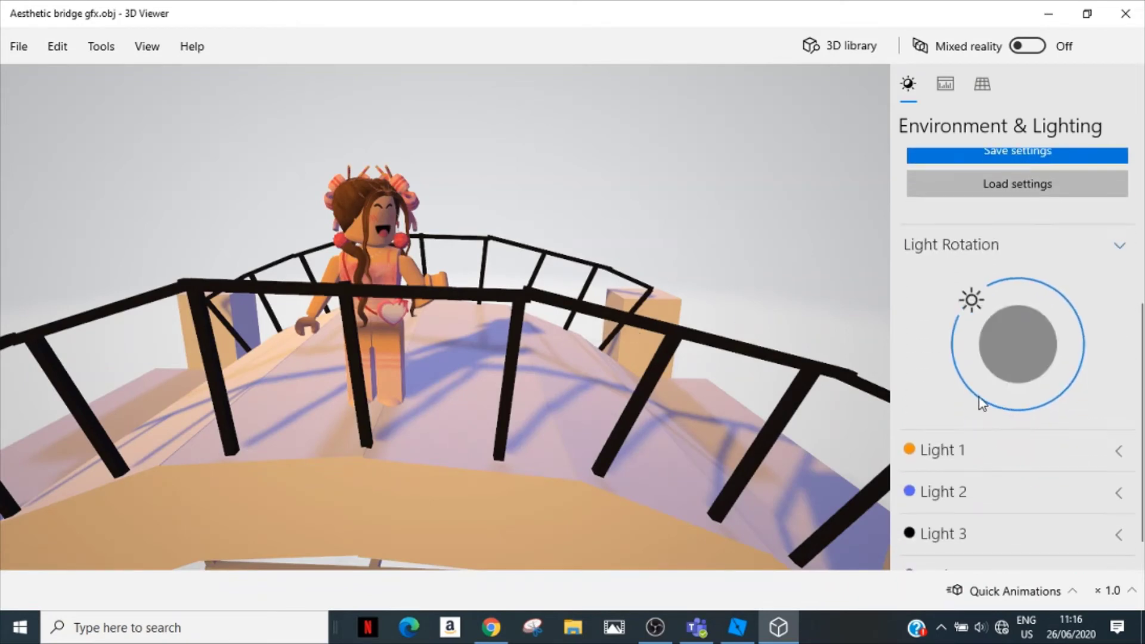
left_click_drag(971, 300, 1021, 402)
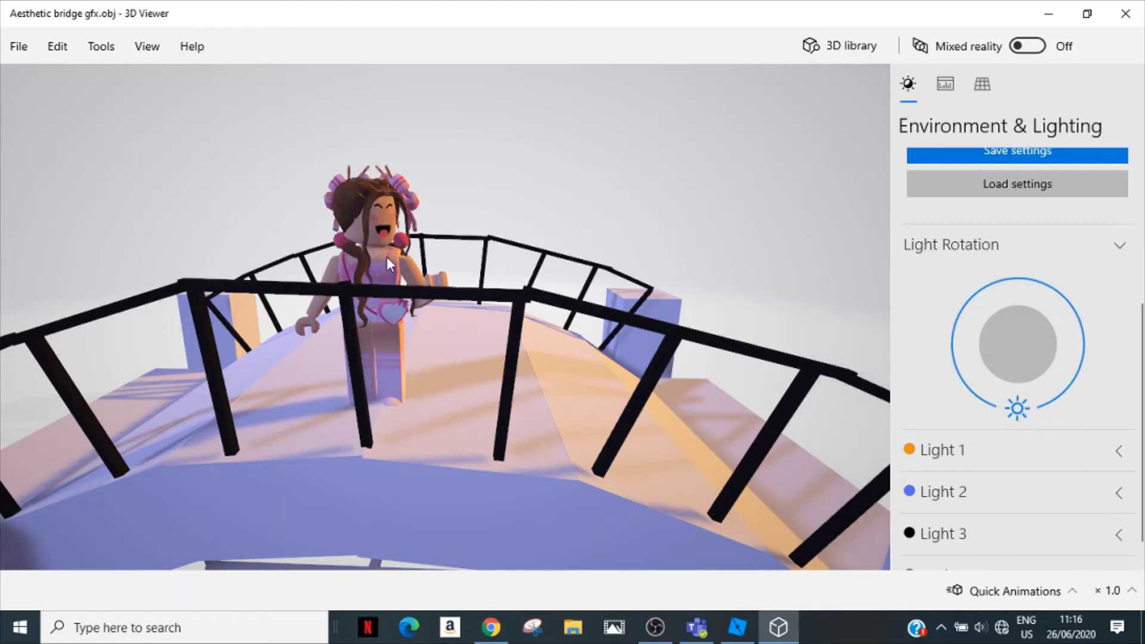
- Turn and tilt the bridge model downward to a slightly angled view
mouse_move(500, 304)
left_mouse_down()
mouse_move(464, 310)
mouse_move(500, 309)
mouse_move(490, 298)
left_mouse_up()
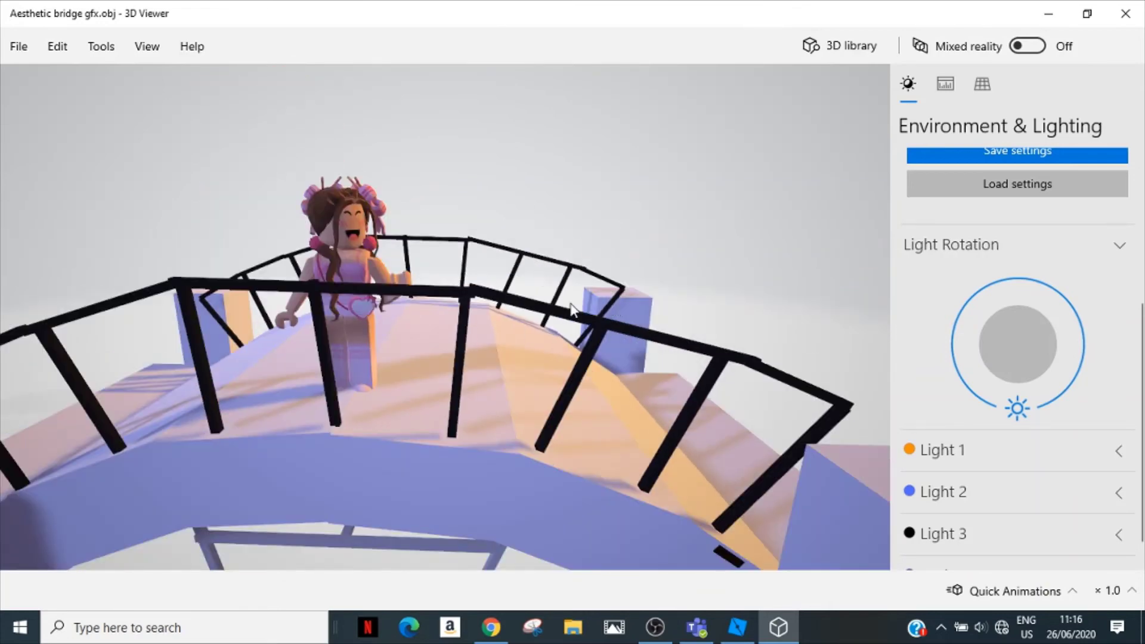
mouse_move(567, 305)
left_mouse_down()
mouse_move(566, 324)
mouse_move(570, 298)
left_mouse_up()
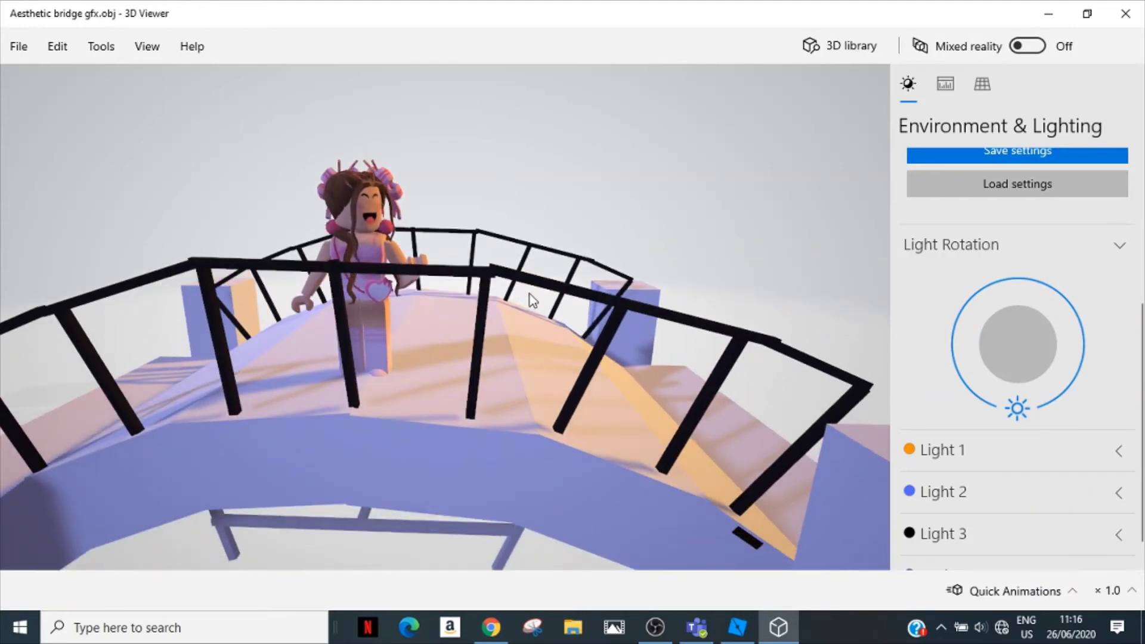
mouse_move(516, 283)
left_mouse_down()
mouse_move(522, 314)
mouse_move(515, 302)
left_mouse_up()
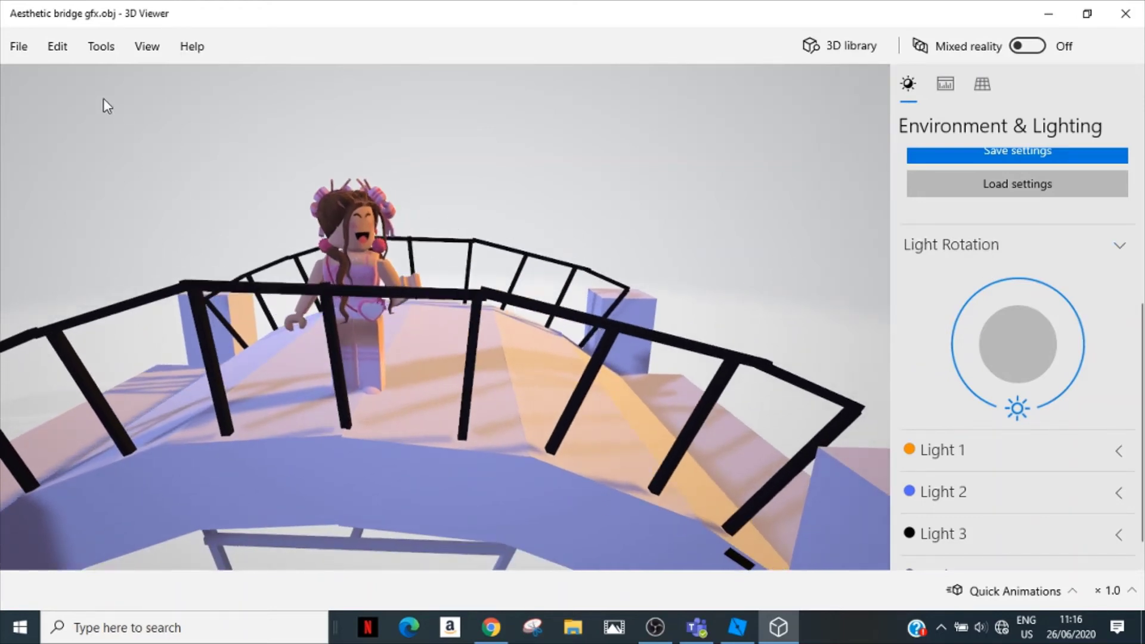
- Export a transparent-background PNG render named 'Aesthetic bri…' into Captures Backup, then return to Pixlr X
left_click(29, 47)
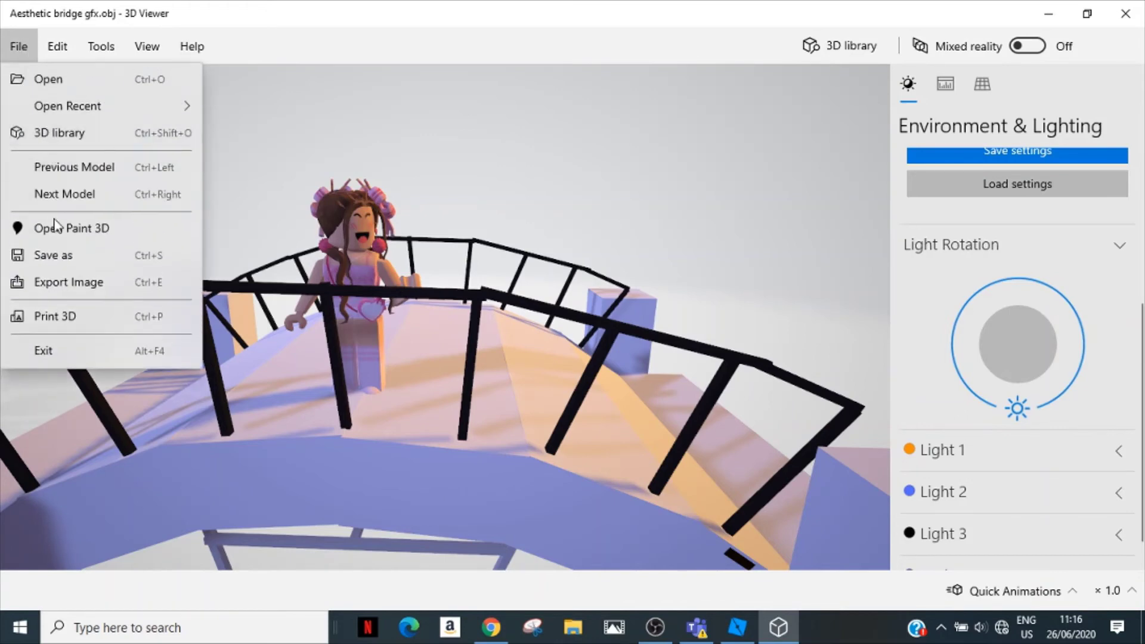
left_click(62, 277)
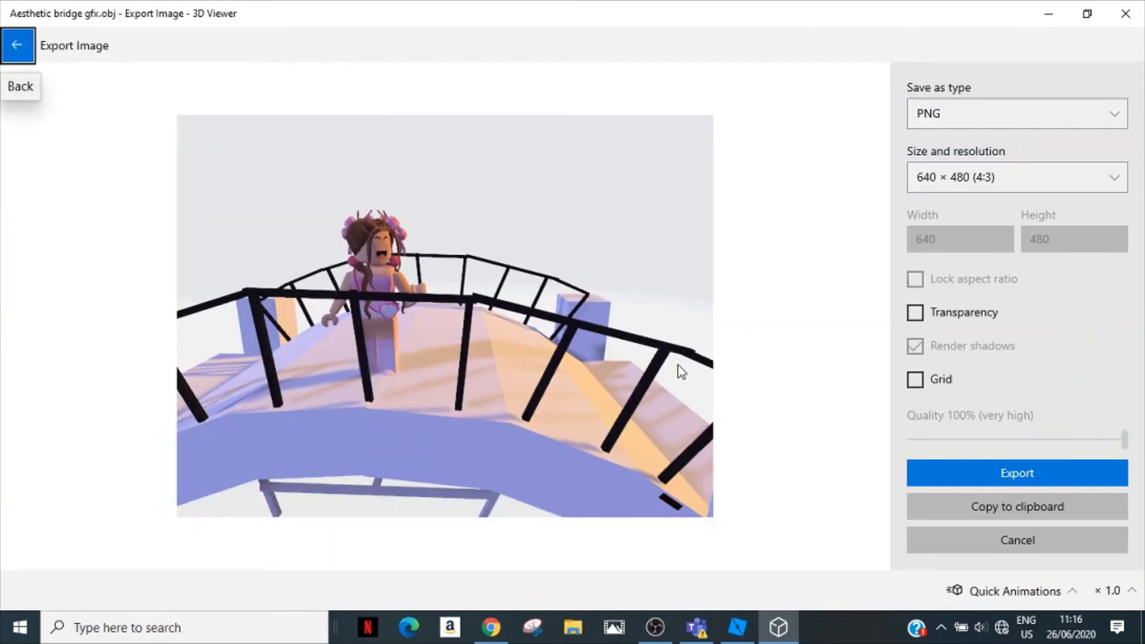
left_click(915, 315)
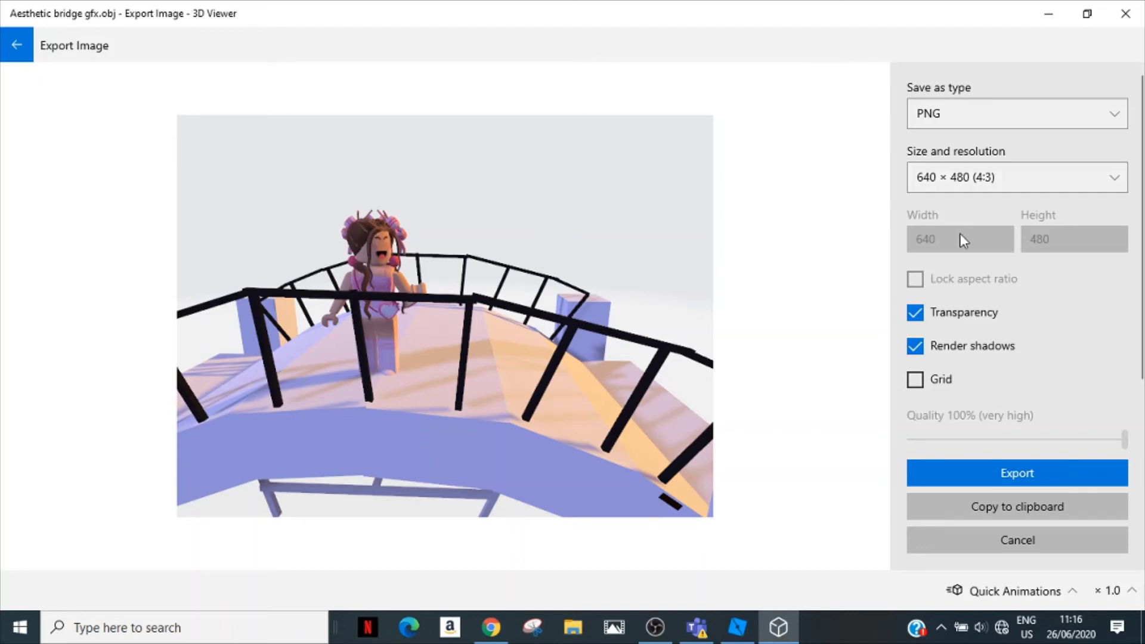
left_click(969, 479)
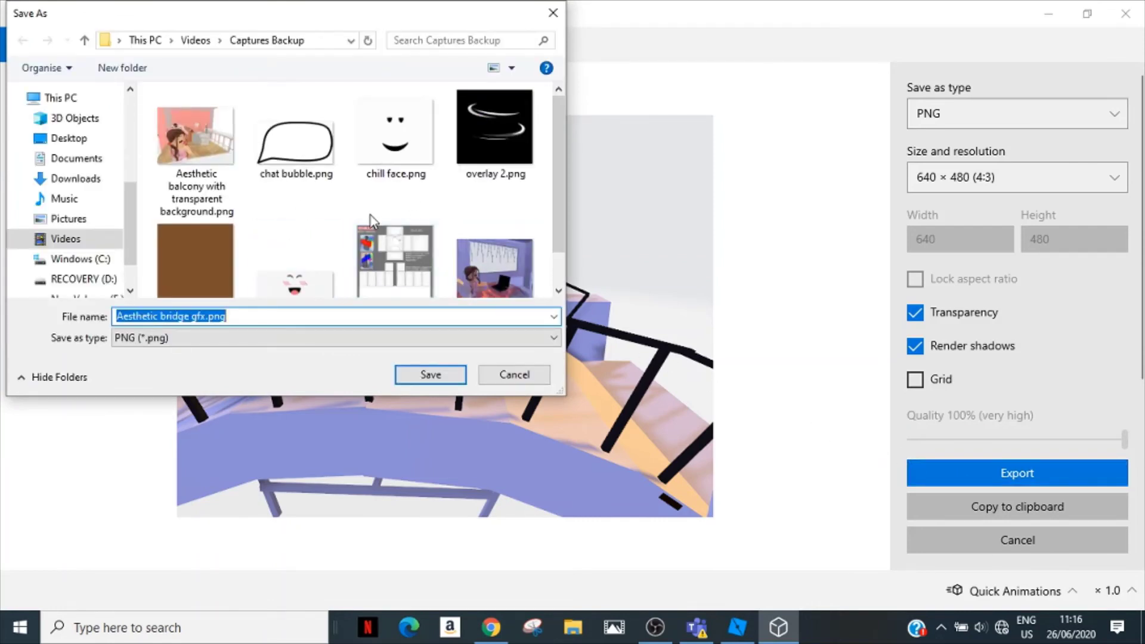
key("BackSpace")
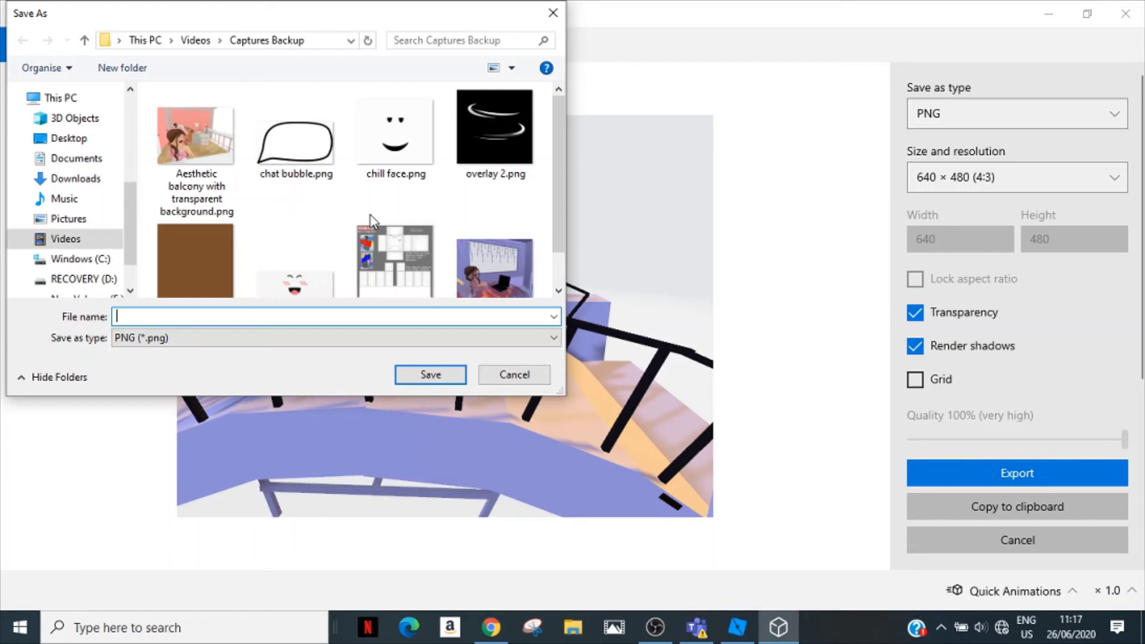
type("Aes")
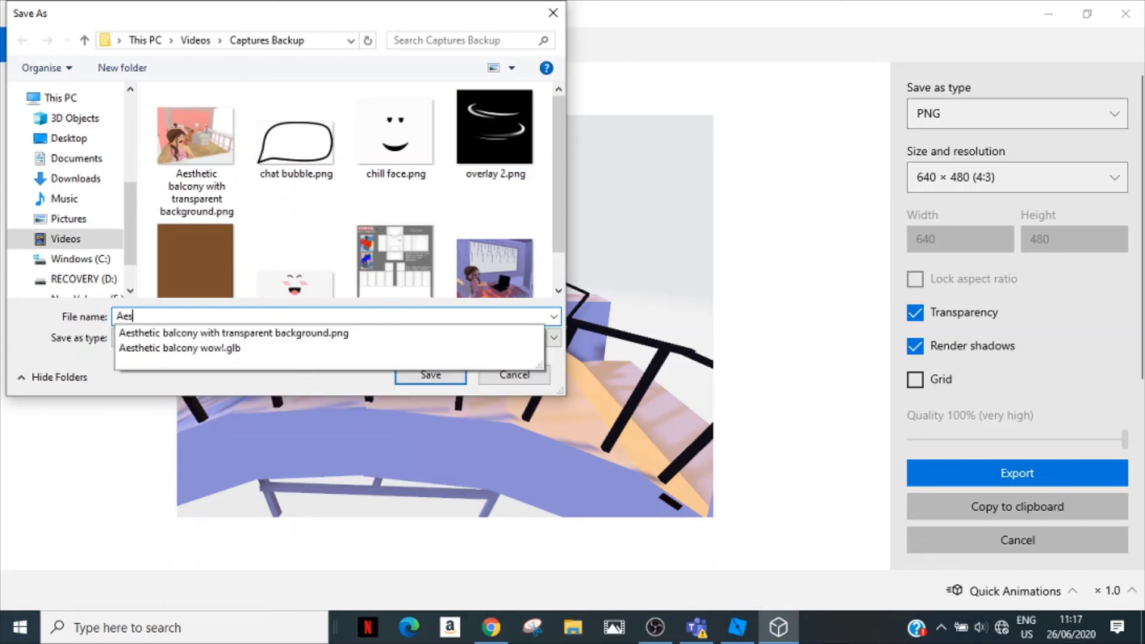
type("thetic bri")
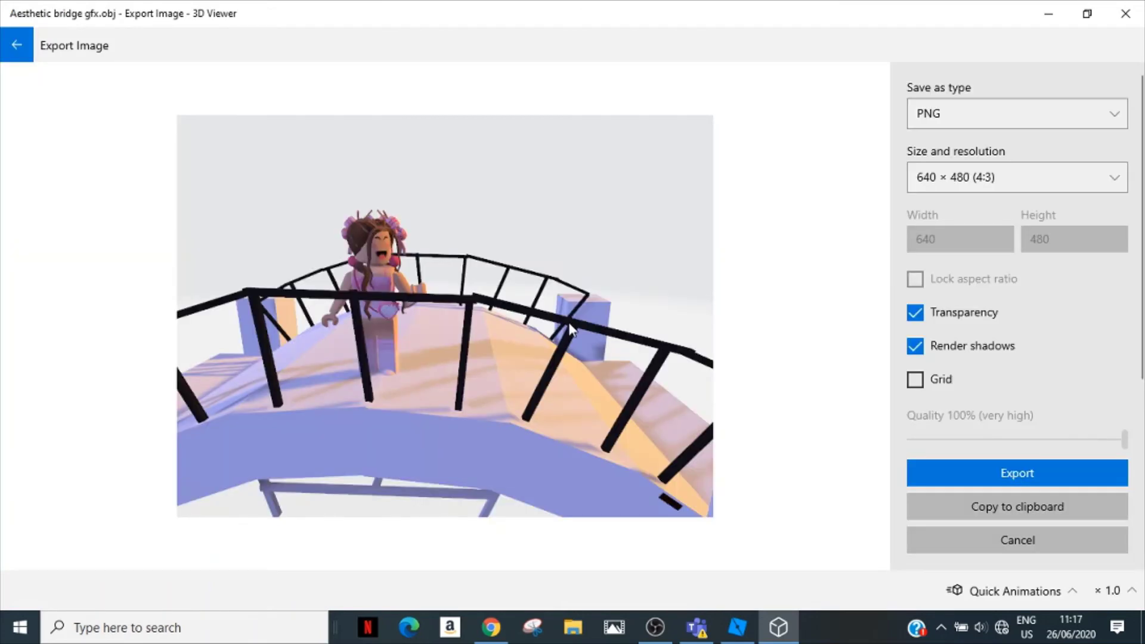
left_click(491, 627)
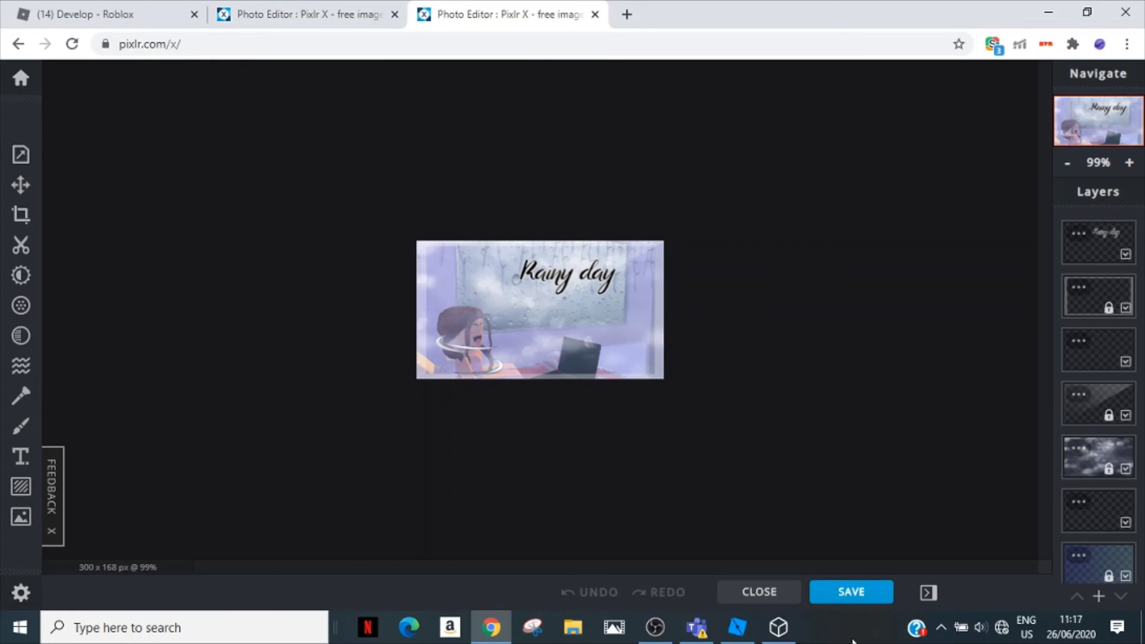
- Close the Rainy day image and open pretty.jpg as the garden background
left_click(745, 593)
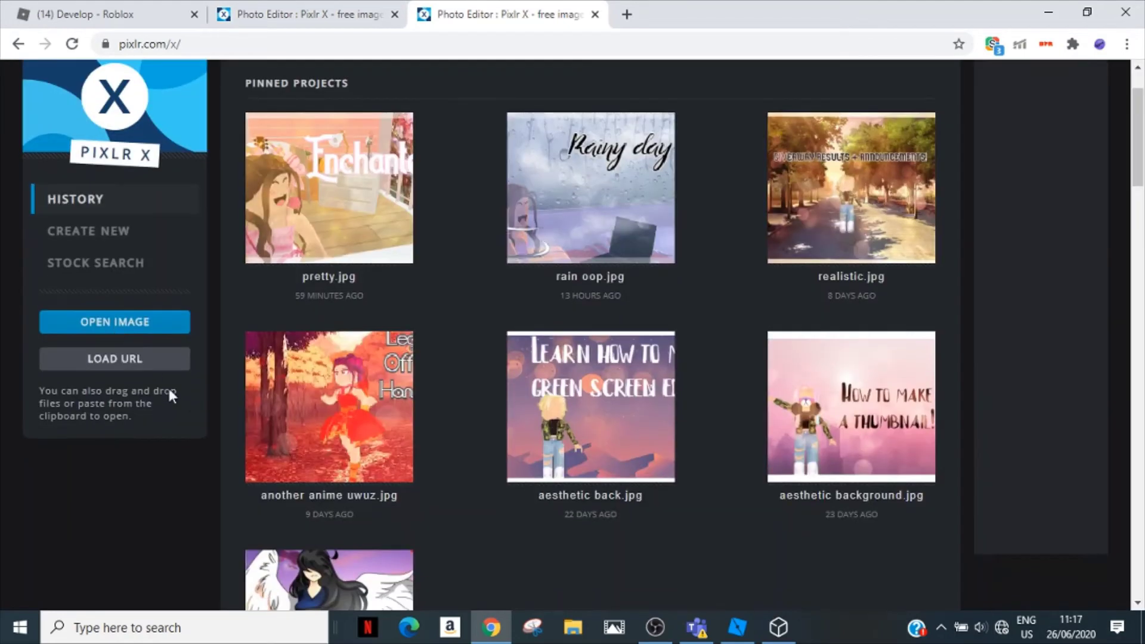
left_click(162, 328)
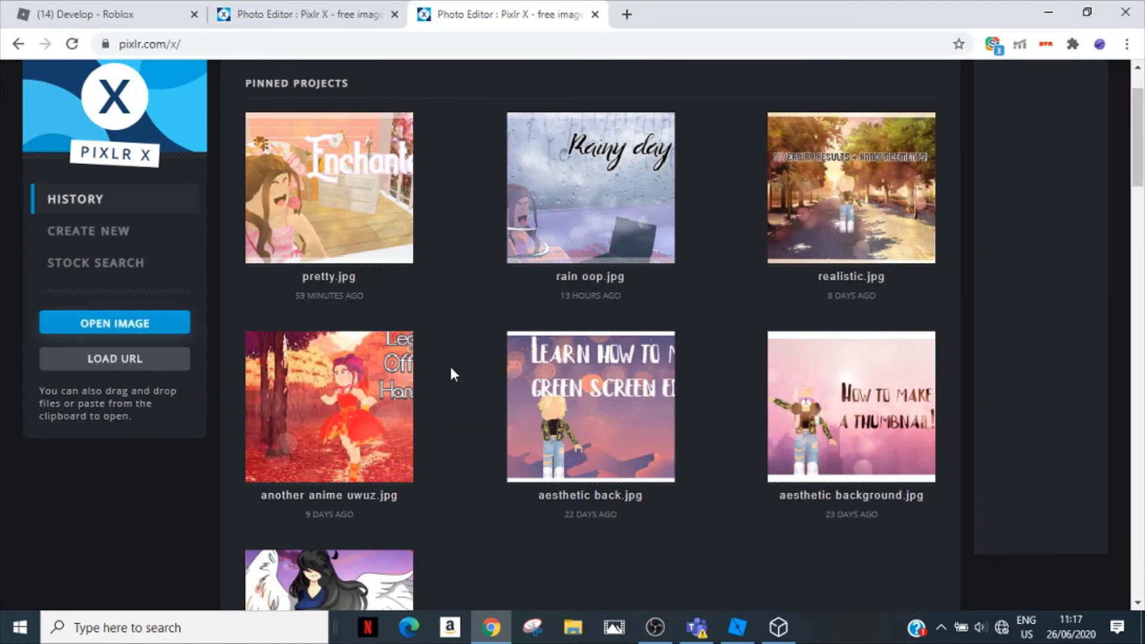
scroll(442, 356, "up", 2)
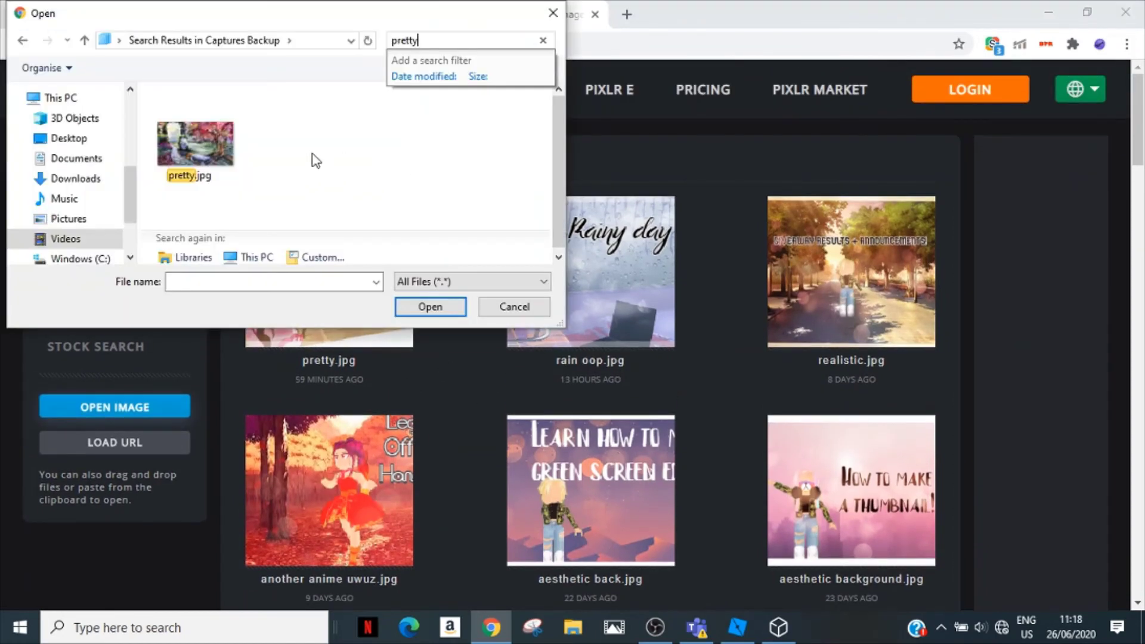
double_click(213, 146)
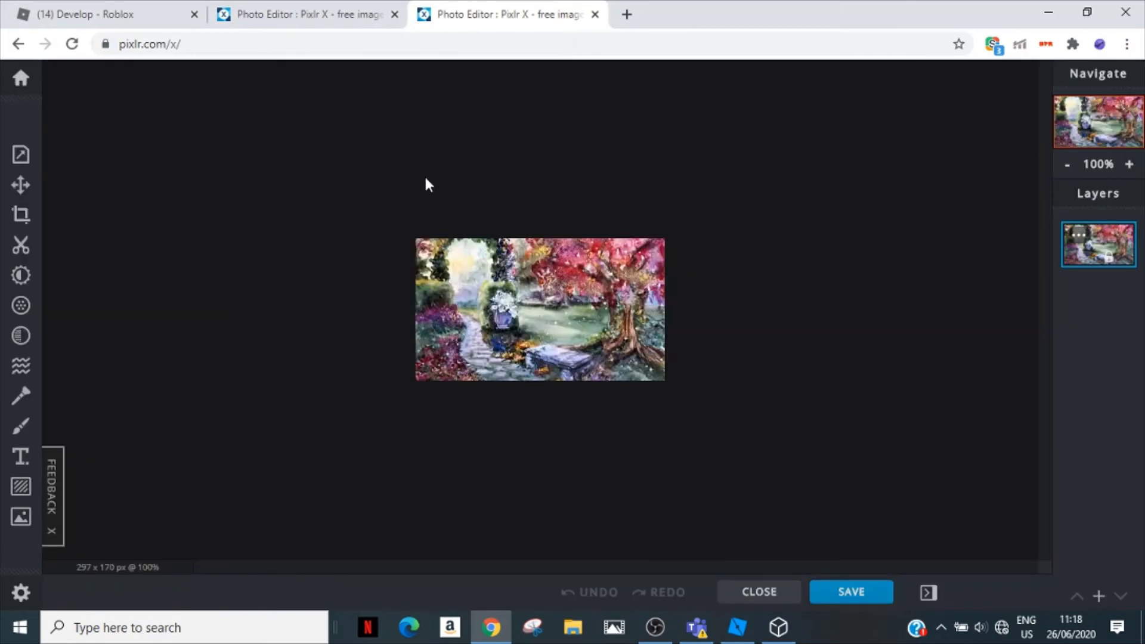
scroll(576, 222, "up", 3)
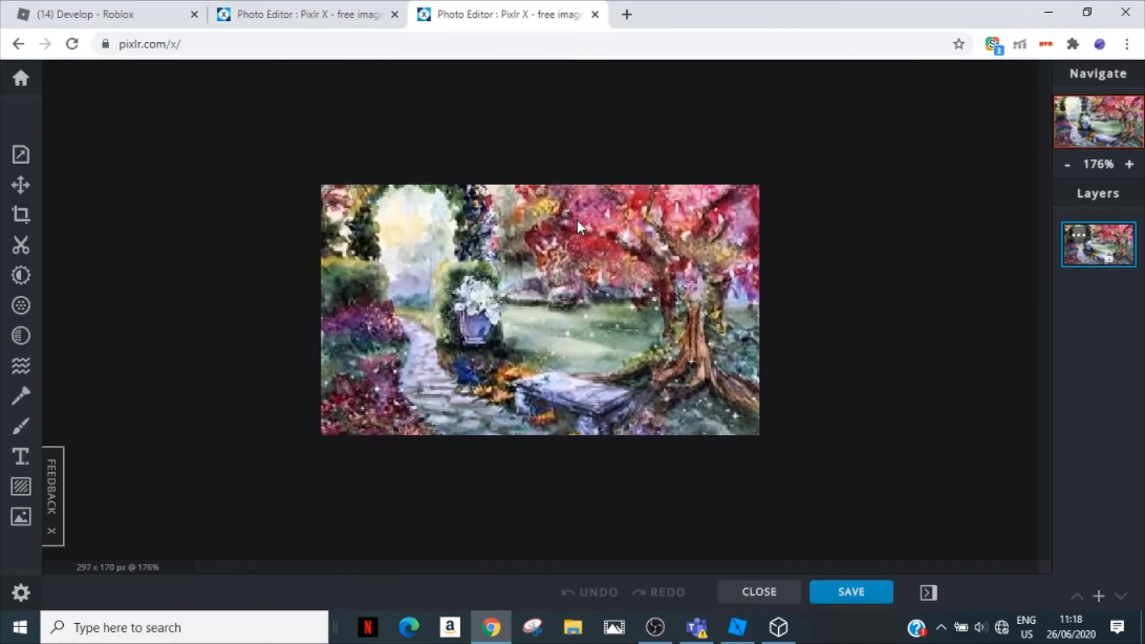
scroll(579, 225, "down", 2)
scroll(596, 248, "down", 3)
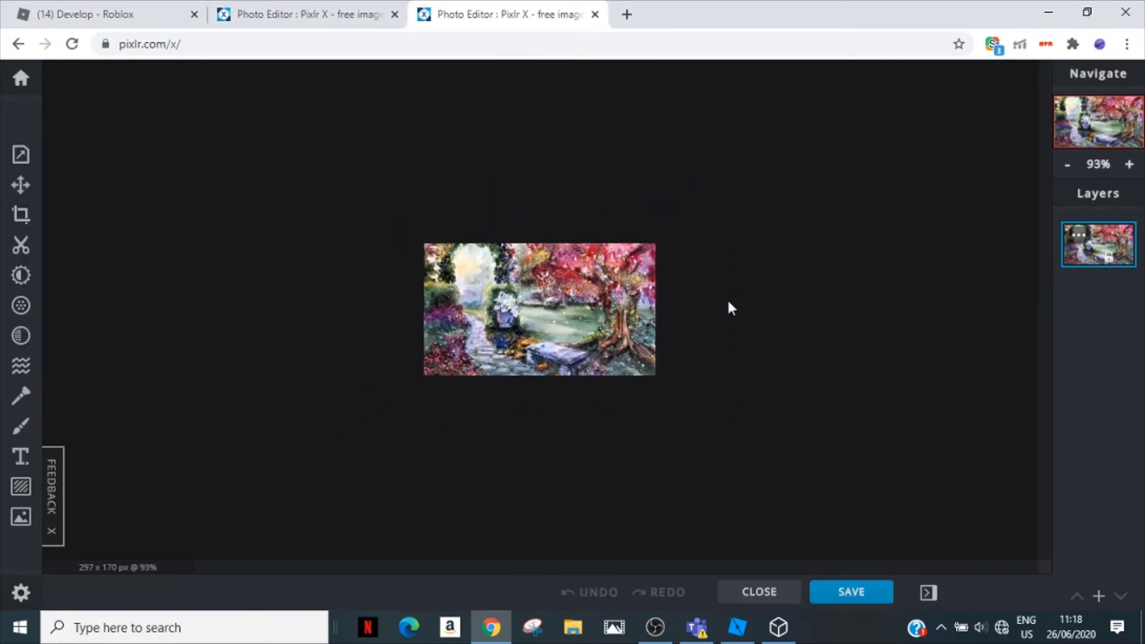
- Add the transparent bridge render PNG as a new image layer
left_click(1098, 596)
left_click(582, 322)
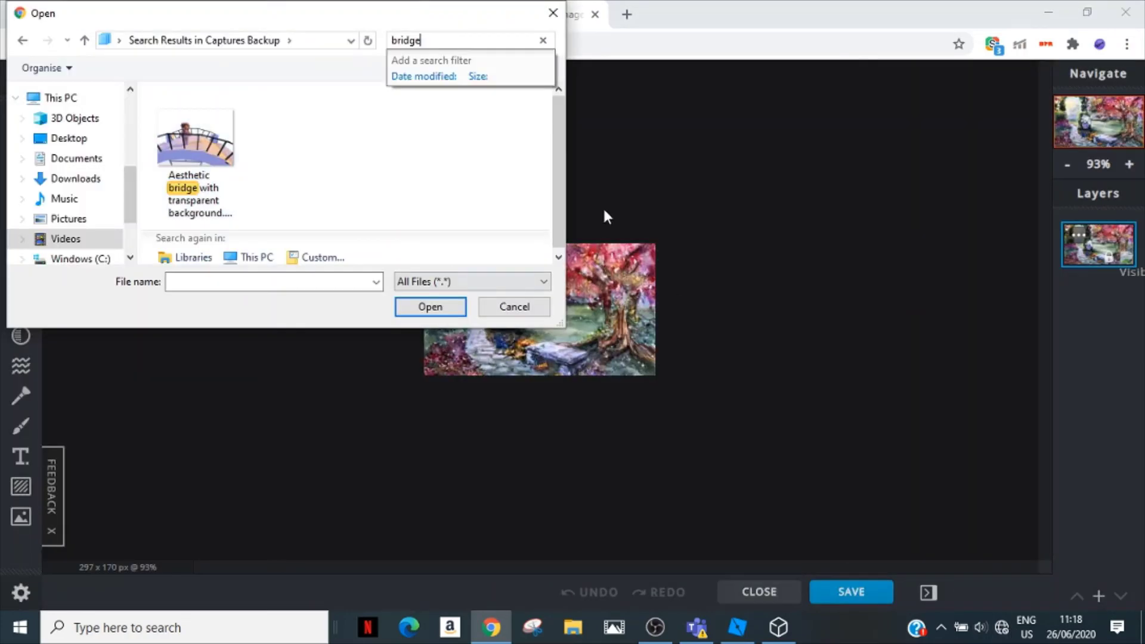
double_click(192, 149)
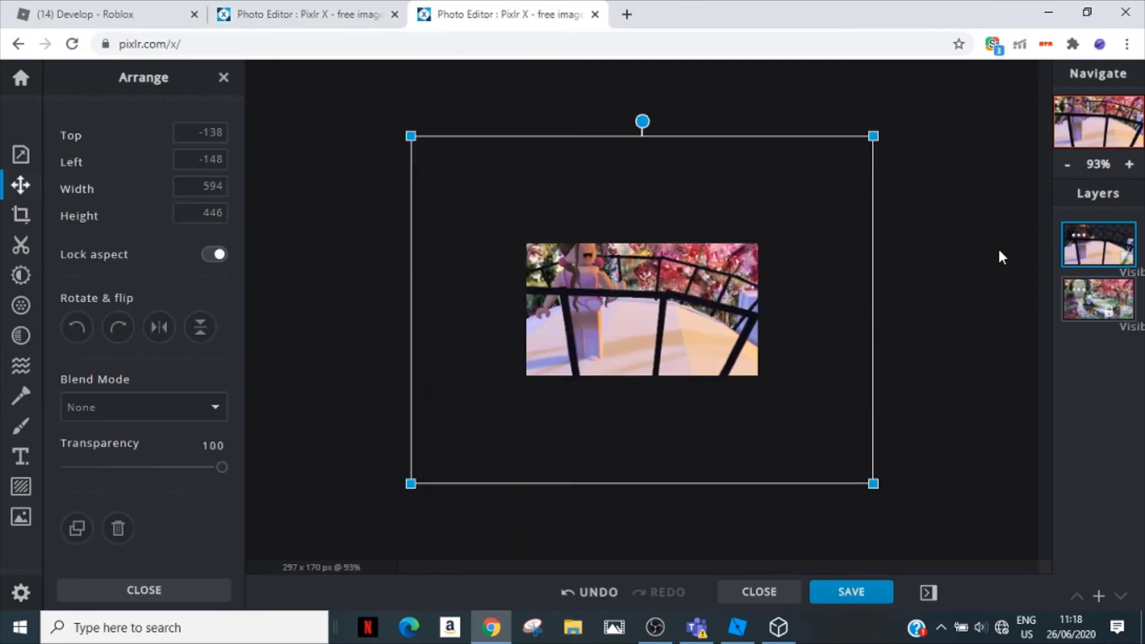
left_click(871, 136)
left_click(743, 245)
- Resize the bridge layer to 333×250 and centre it over the garden
left_click_drag(872, 136, 695, 270)
left_click_drag(591, 358, 668, 291)
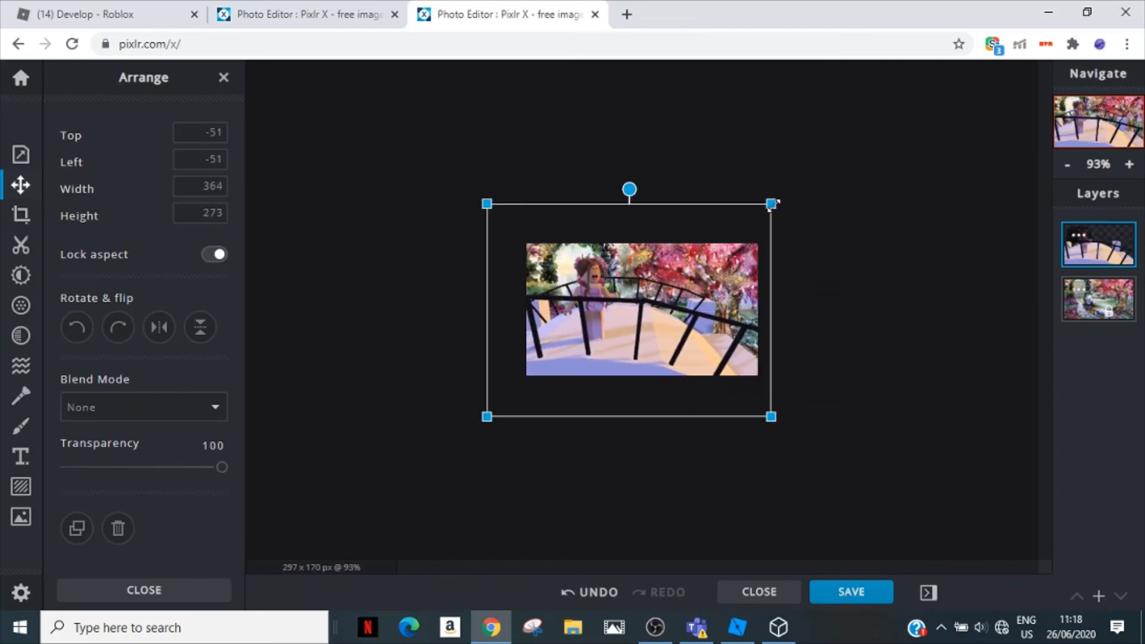
left_click_drag(770, 204, 721, 237)
left_click_drag(622, 319, 659, 302)
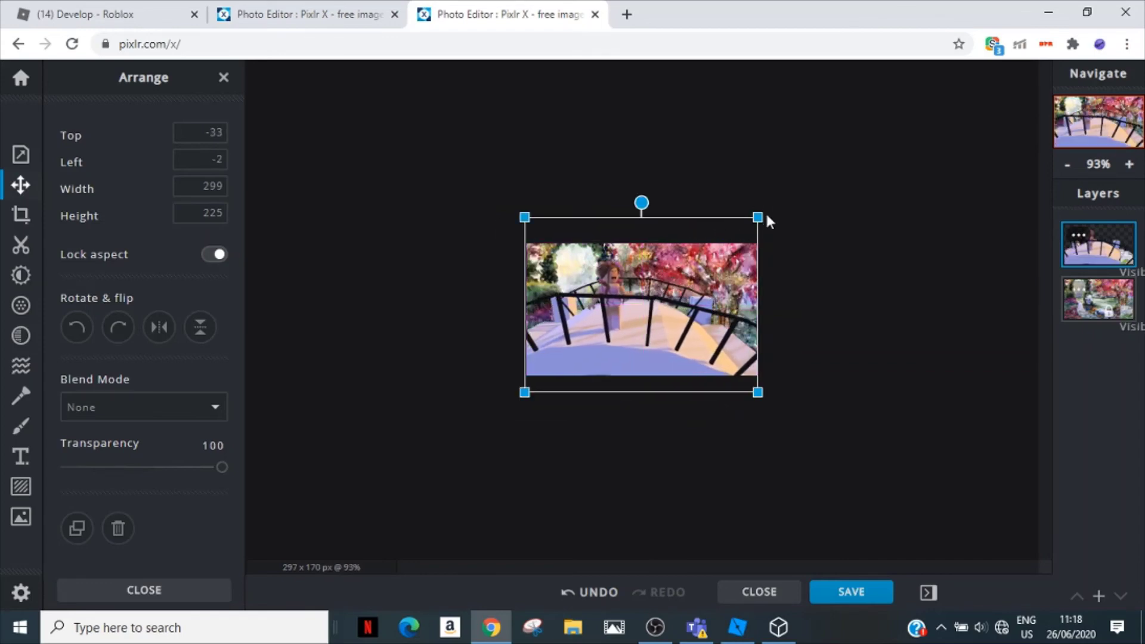
left_click_drag(772, 222, 785, 232)
left_click_drag(701, 312, 696, 311)
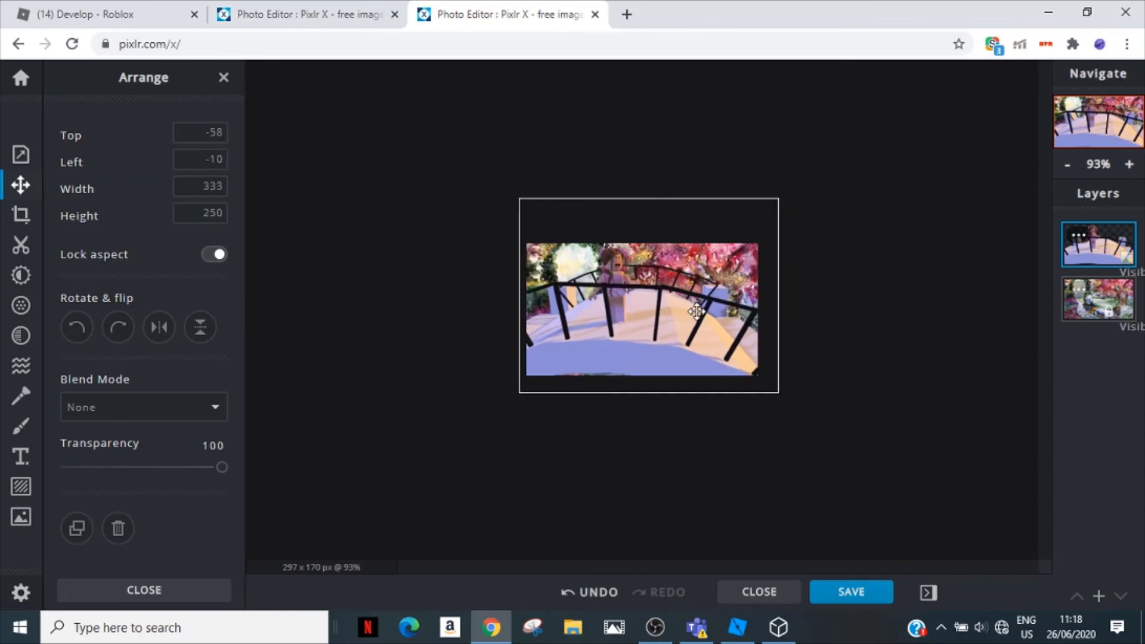
mouse_move(686, 325)
left_mouse_down()
mouse_move(659, 338)
mouse_move(692, 316)
left_mouse_up()
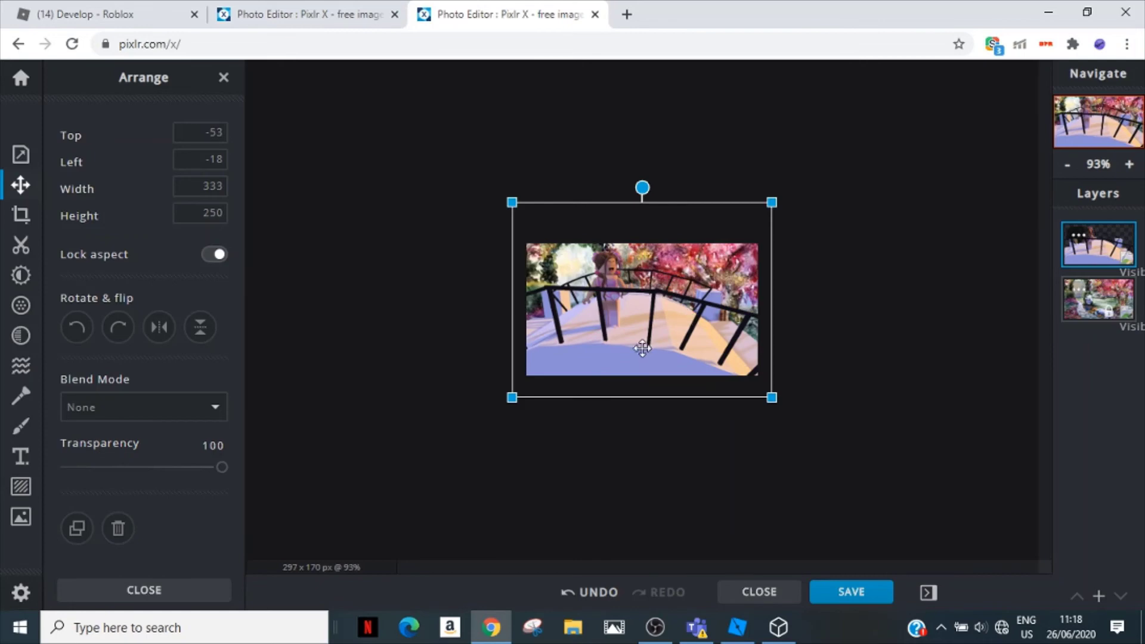
scroll(421, 365, "up", 2)
scroll(422, 363, "down", 2)
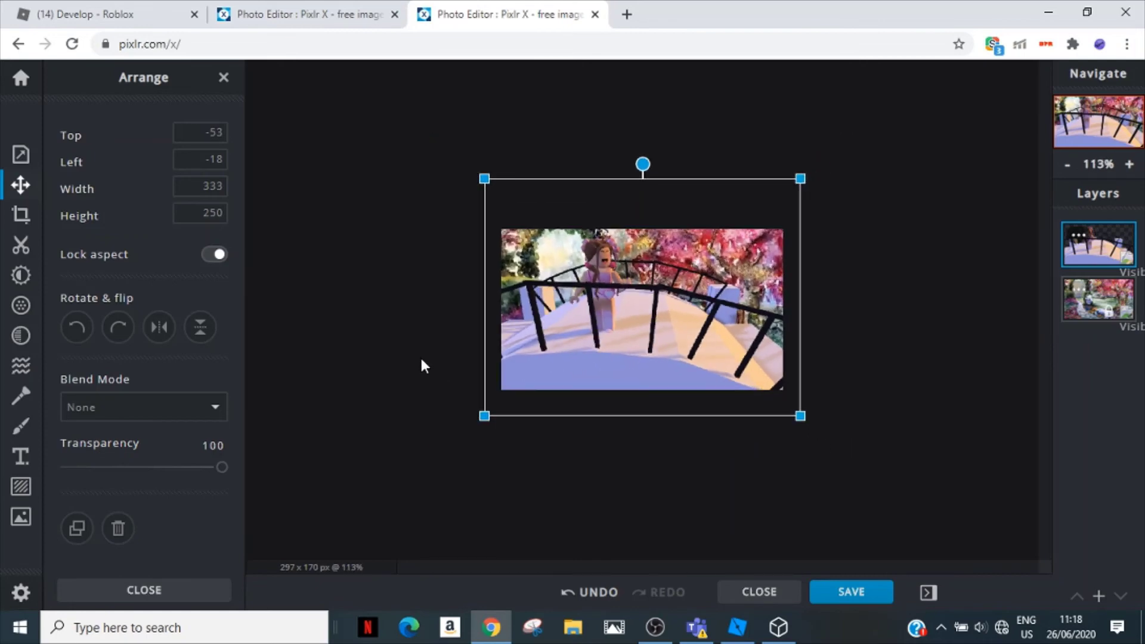
left_click(401, 352)
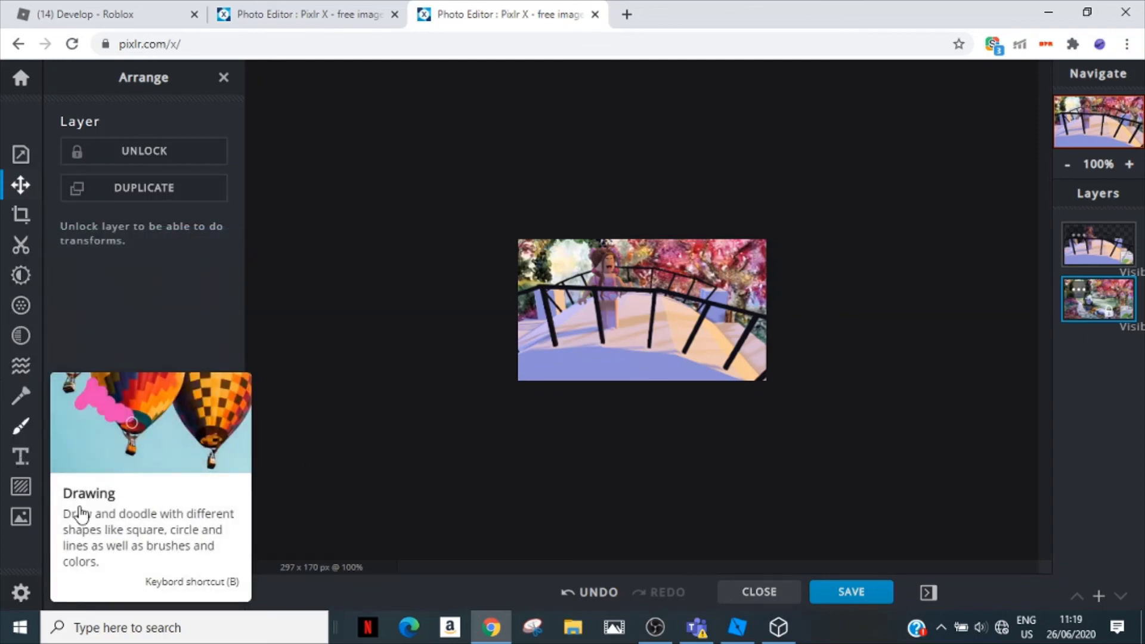
- Try the Draw and Text tools, then browse the Overlay category of Add Element
left_click(80, 514)
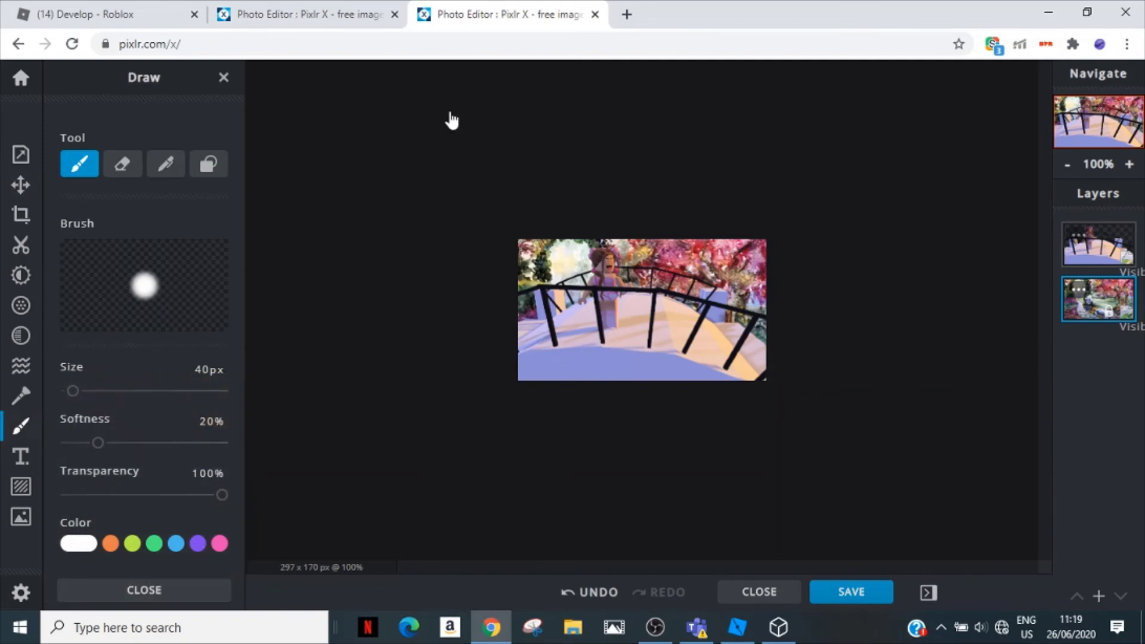
left_click(21, 457)
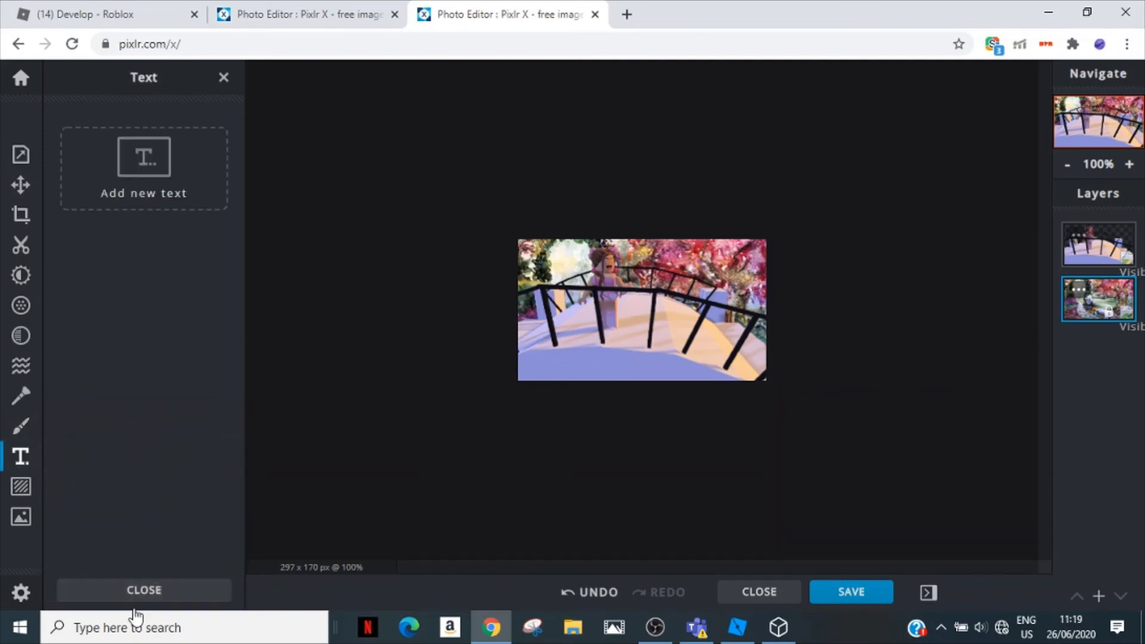
left_click(21, 486)
left_click(170, 220)
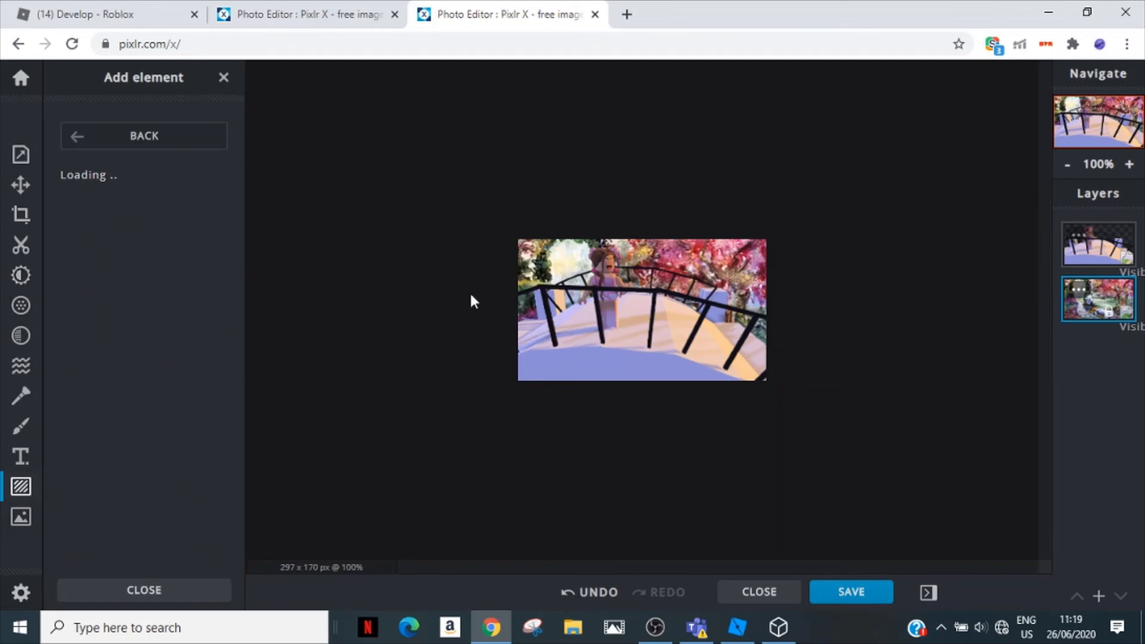
scroll(453, 303, "down", 1)
scroll(429, 306, "up", 2)
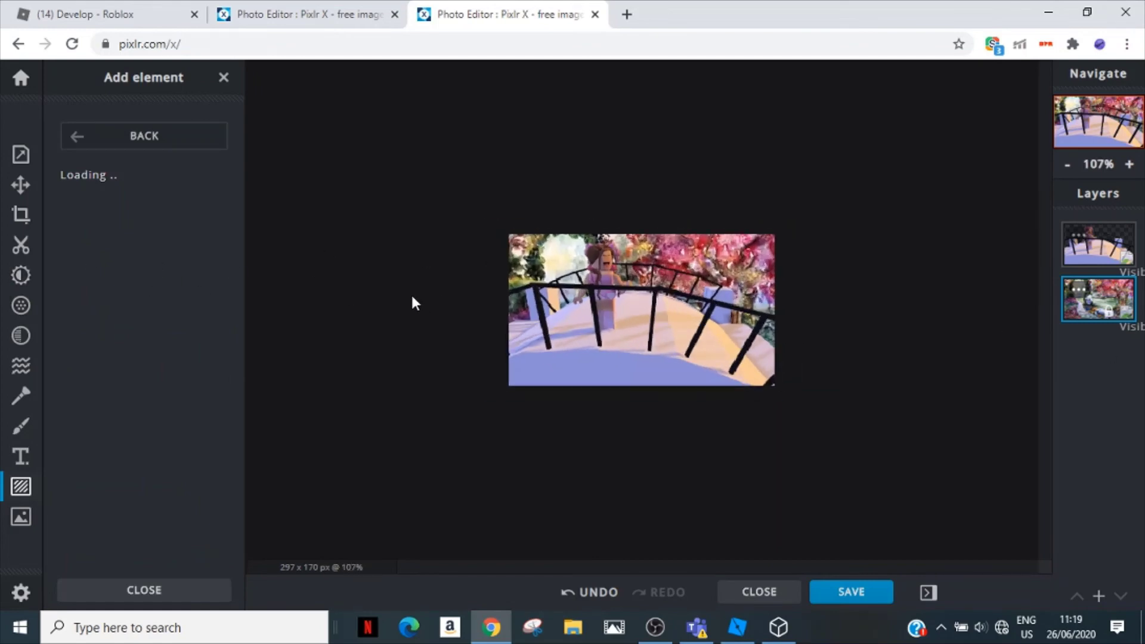
scroll(415, 303, "down", 3)
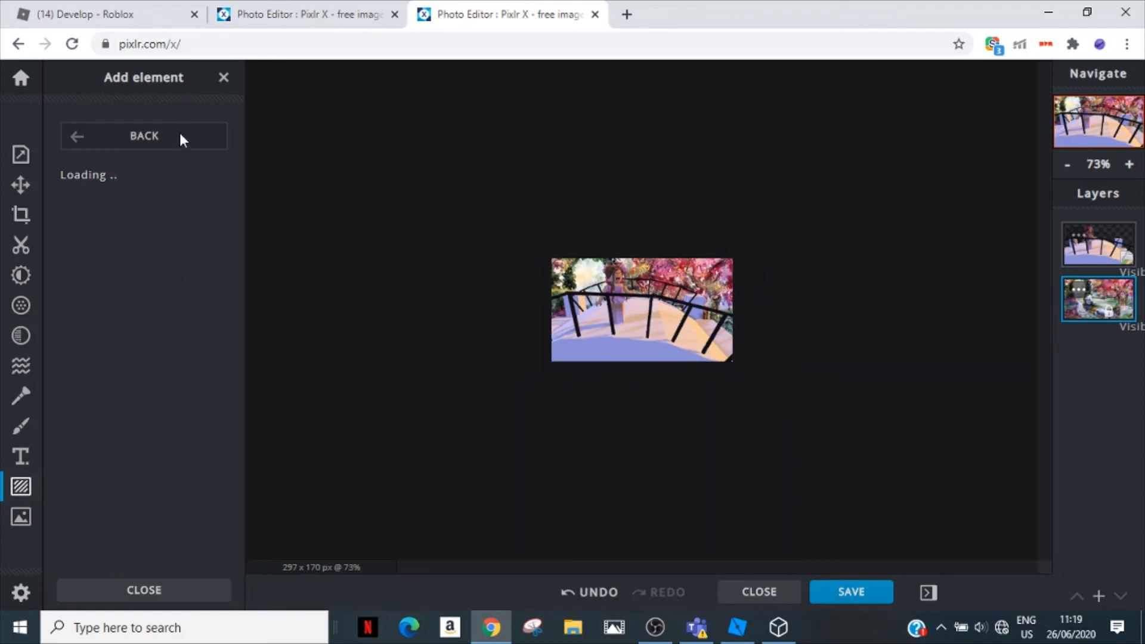